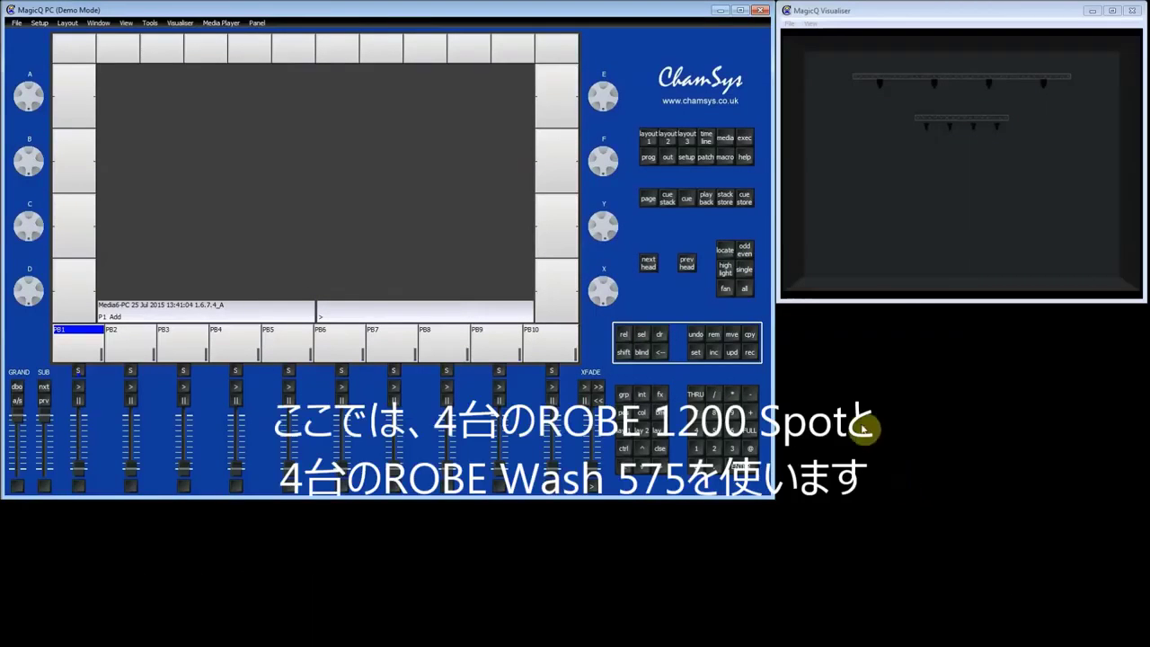
# Review the patched Spot 1200 and Wash 575 heads, then switch to Layout 1's group, position, colour and beam windows
pyautogui.click(707, 159)
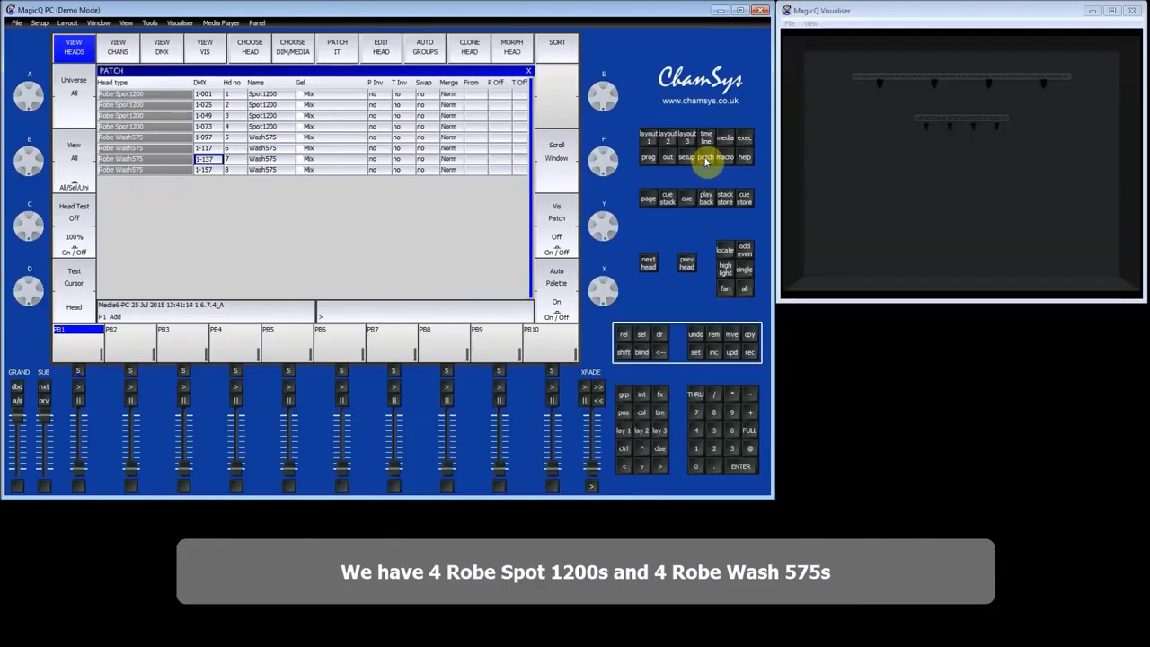
pyautogui.click(648, 137)
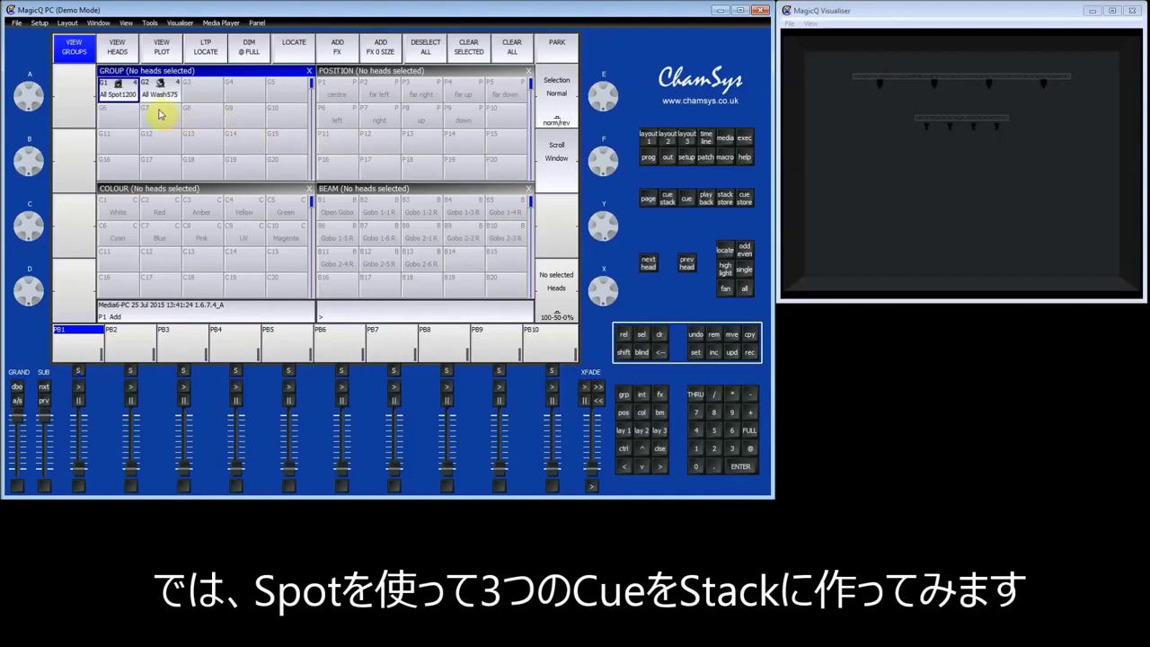
# Record all four Spot1200s located to open white as cue 1 on Playback 1
pyautogui.click(124, 100)
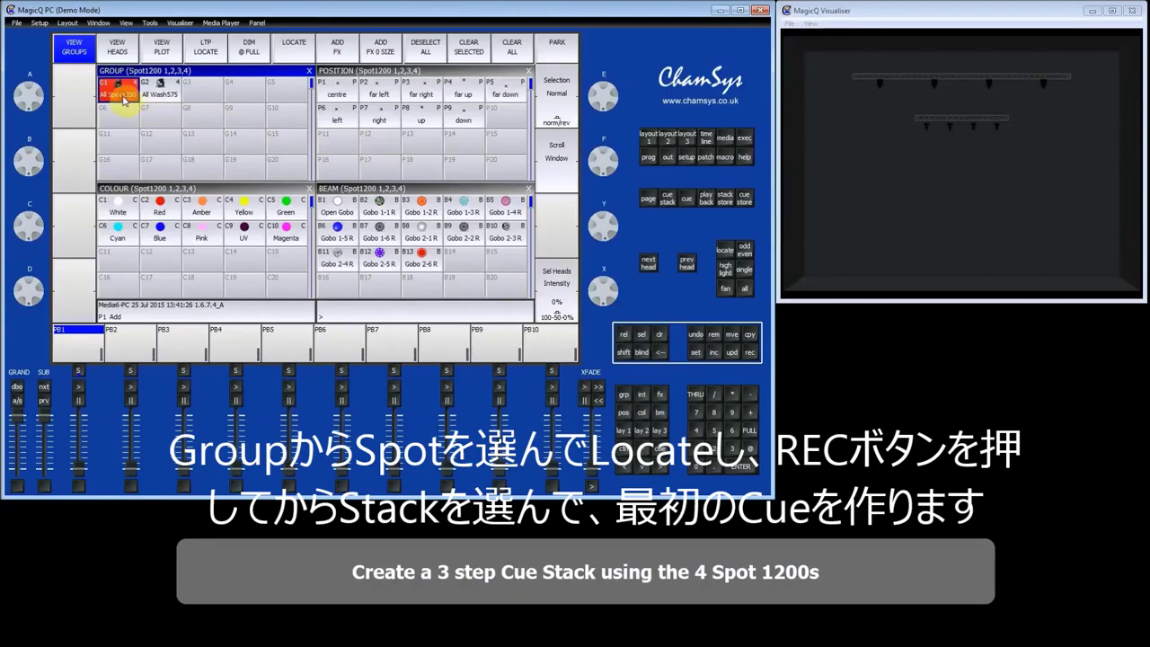
pyautogui.click(292, 47)
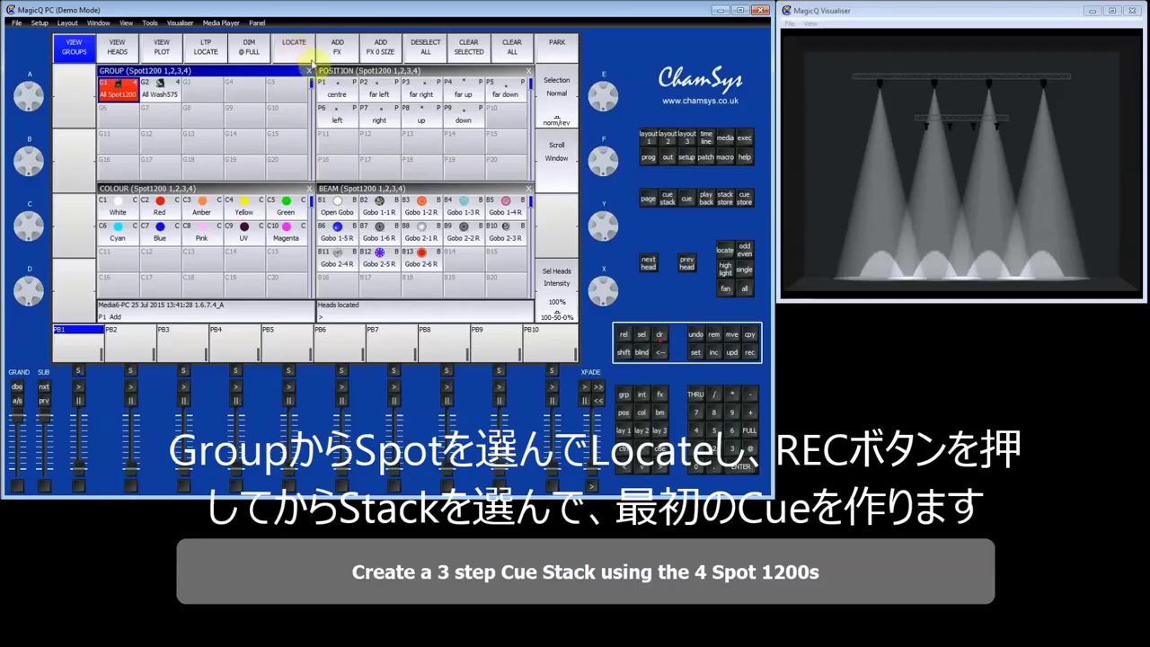
pyautogui.click(751, 353)
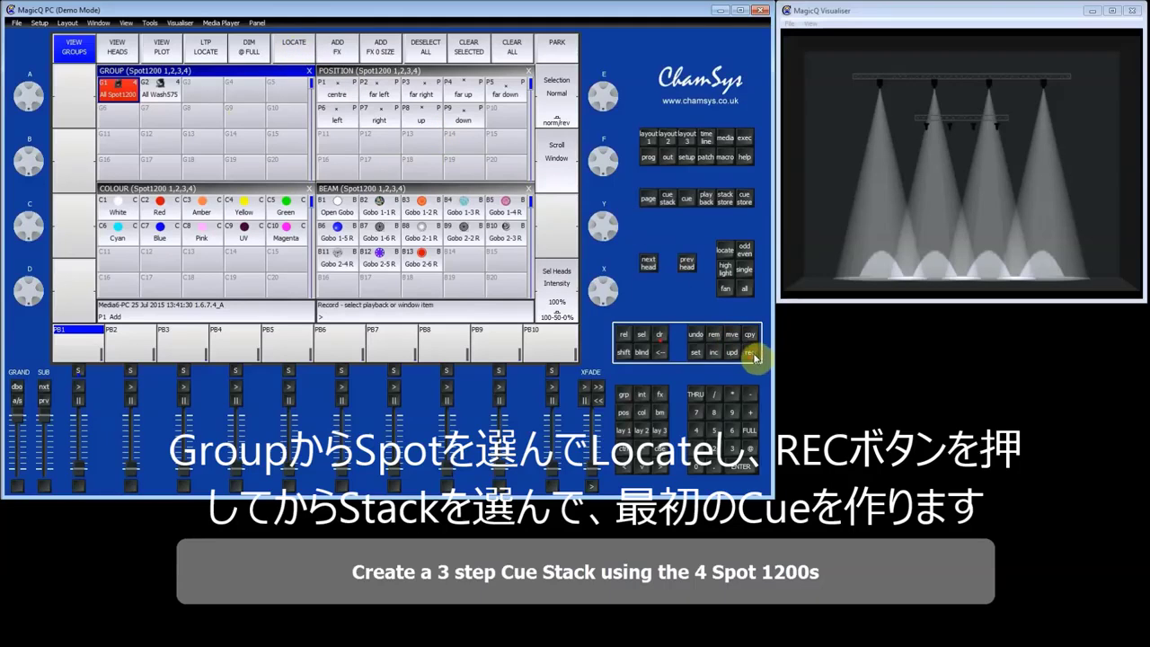
pyautogui.click(79, 340)
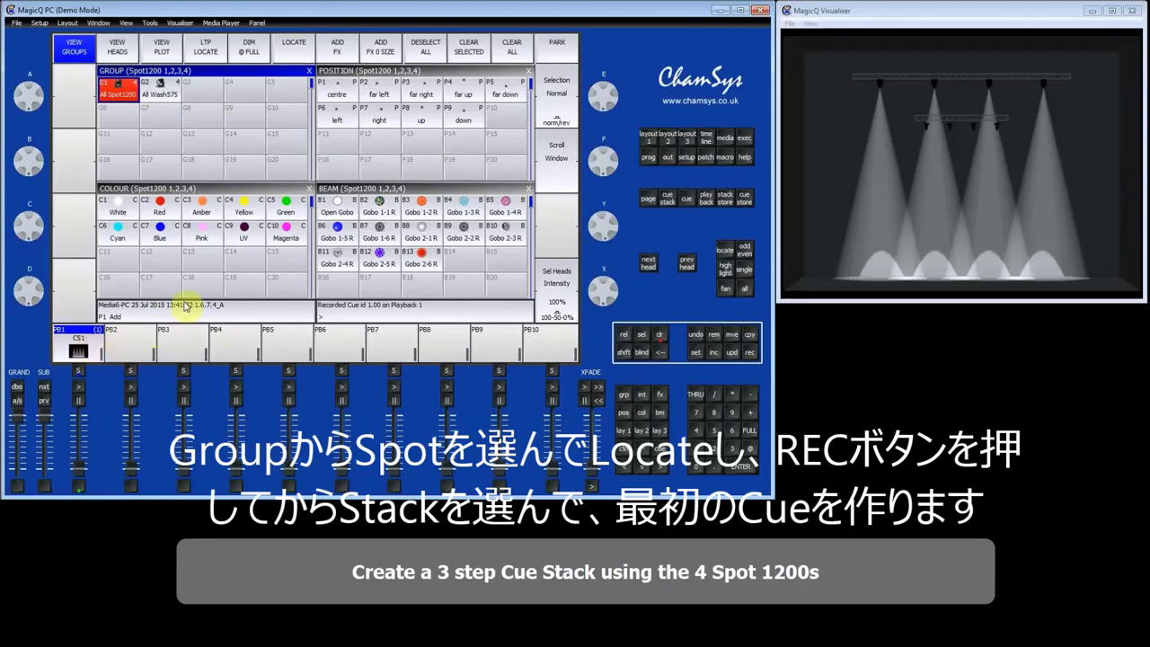
# Record red Spot beams tilted down to about 25 as cue 2, then set the Spots green
pyautogui.click(161, 208)
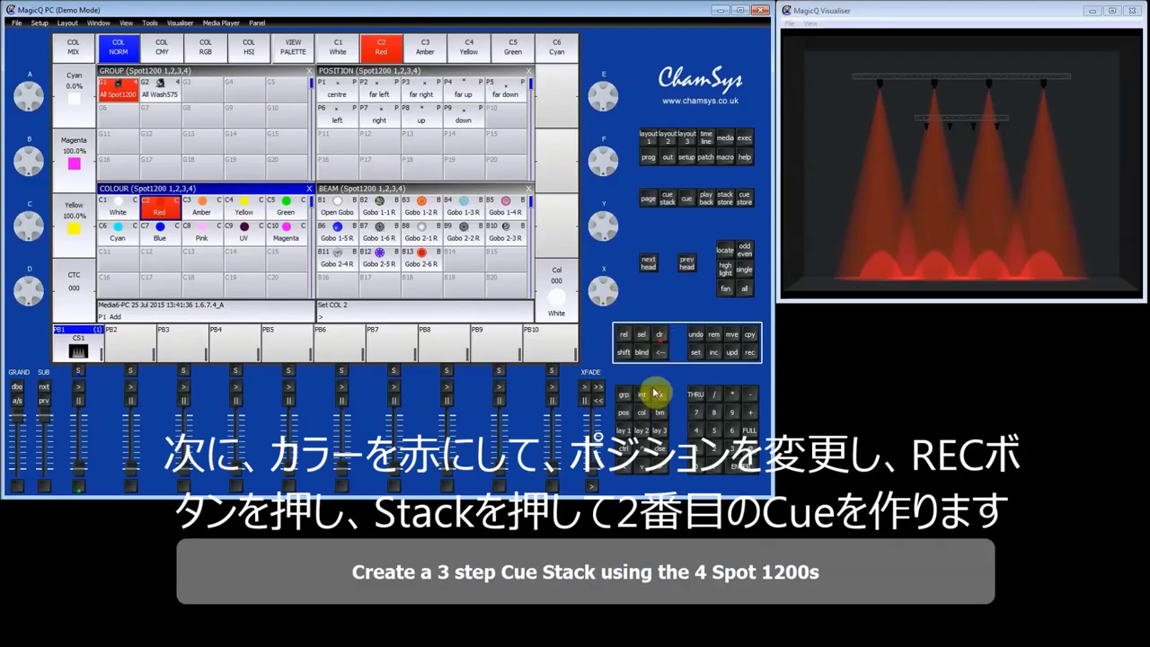
pyautogui.click(624, 412)
pyautogui.moveTo(609, 225); pyautogui.dragTo(614, 240)
pyautogui.click(746, 353)
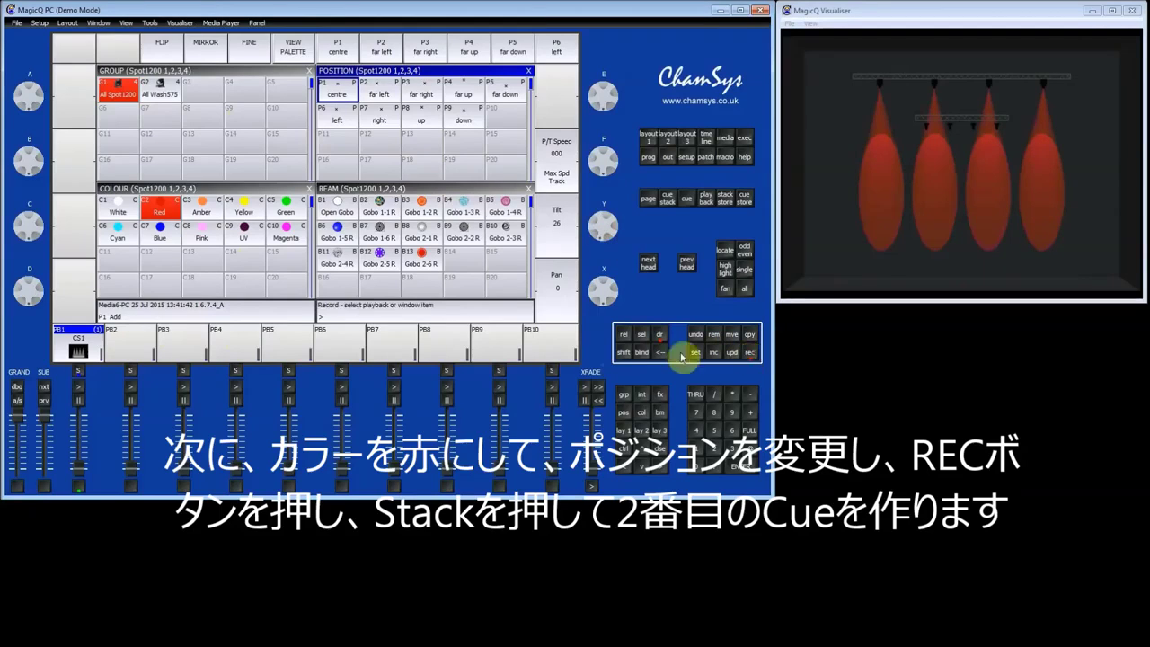
pyautogui.click(79, 372)
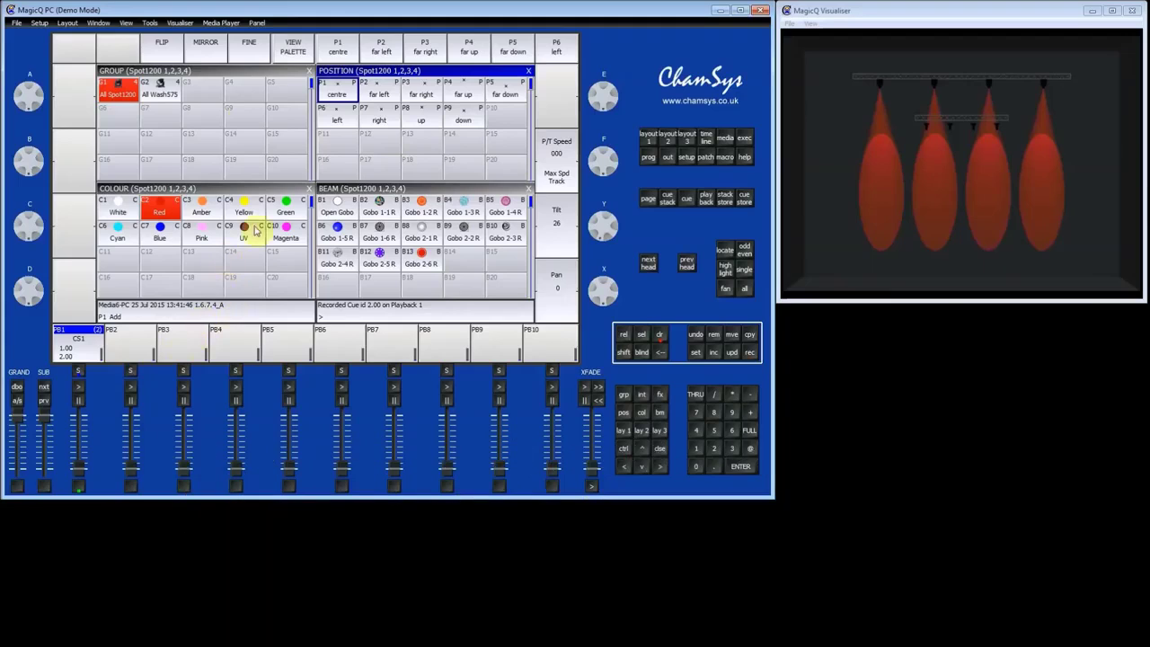
pyautogui.click(280, 216)
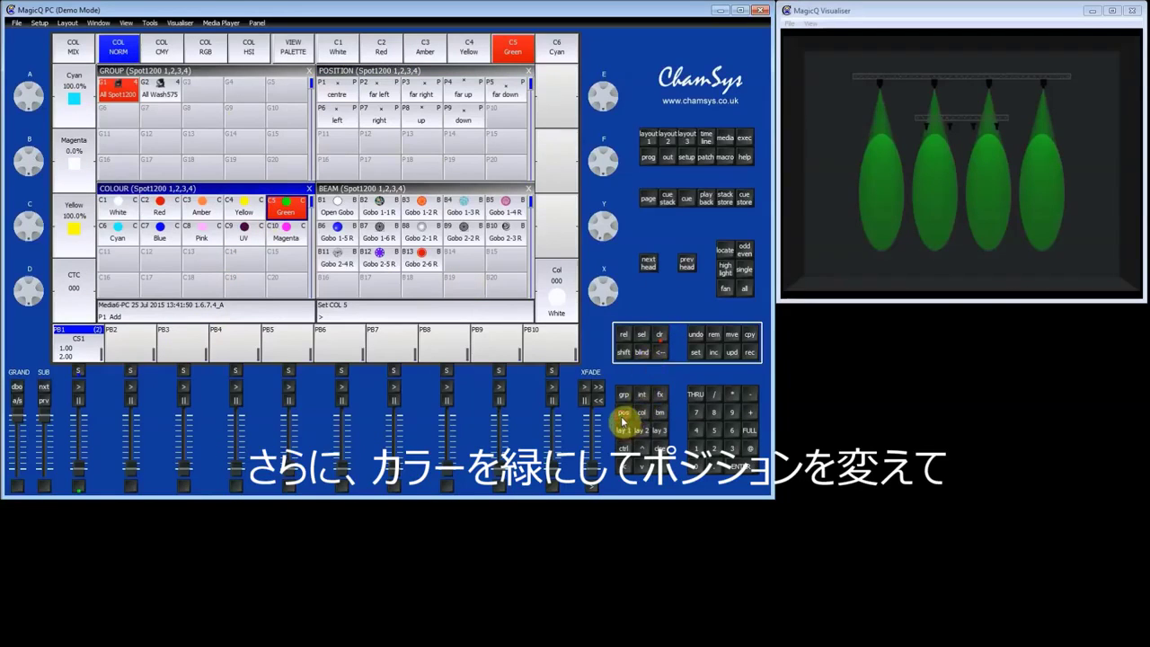
# Tilt the green Spot beams to a new angle and fan their pan apart
pyautogui.click(622, 414)
pyautogui.moveTo(603, 229); pyautogui.dragTo(601, 186)
pyautogui.click(725, 289)
pyautogui.moveTo(608, 287)
pyautogui.mouseDown()
pyautogui.moveTo(609, 299)
pyautogui.moveTo(603, 287)
pyautogui.mouseUp()
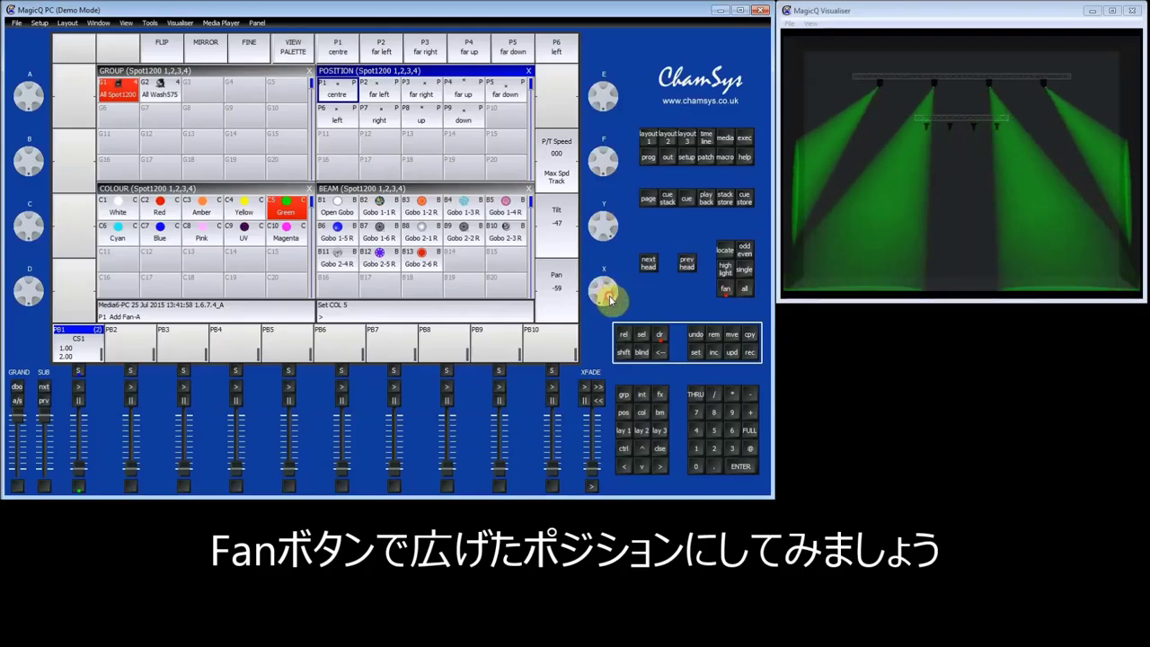
pyautogui.click(722, 297)
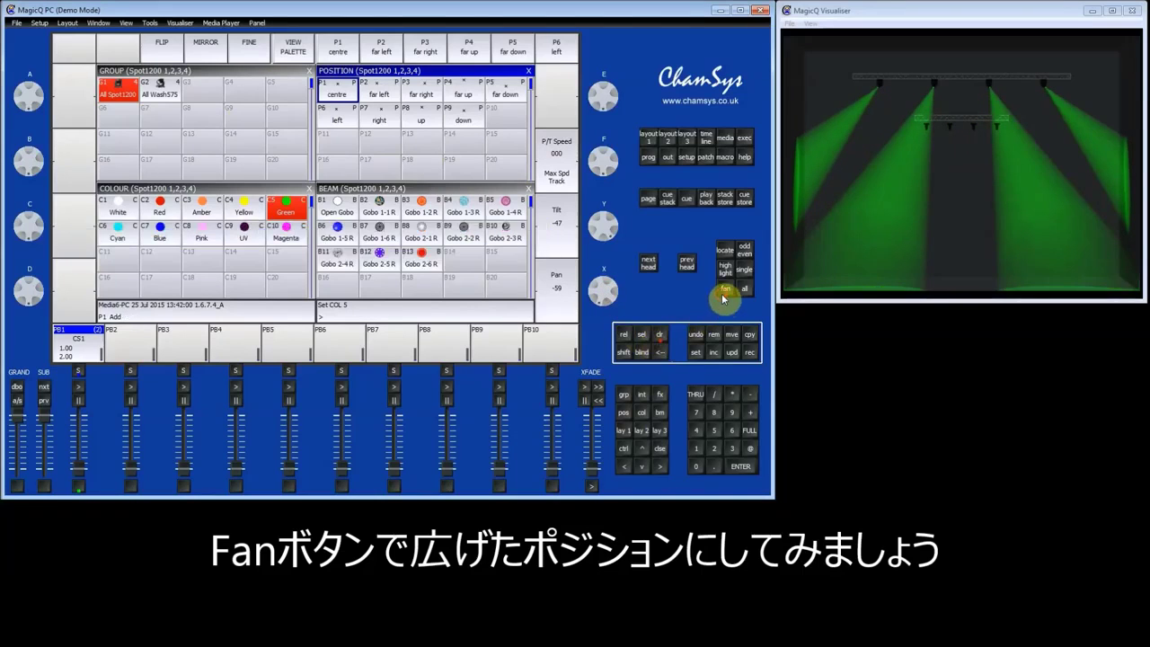
# Record the fanned green look as cue 3 on Playback 1 and clear the programmer
pyautogui.click(750, 352)
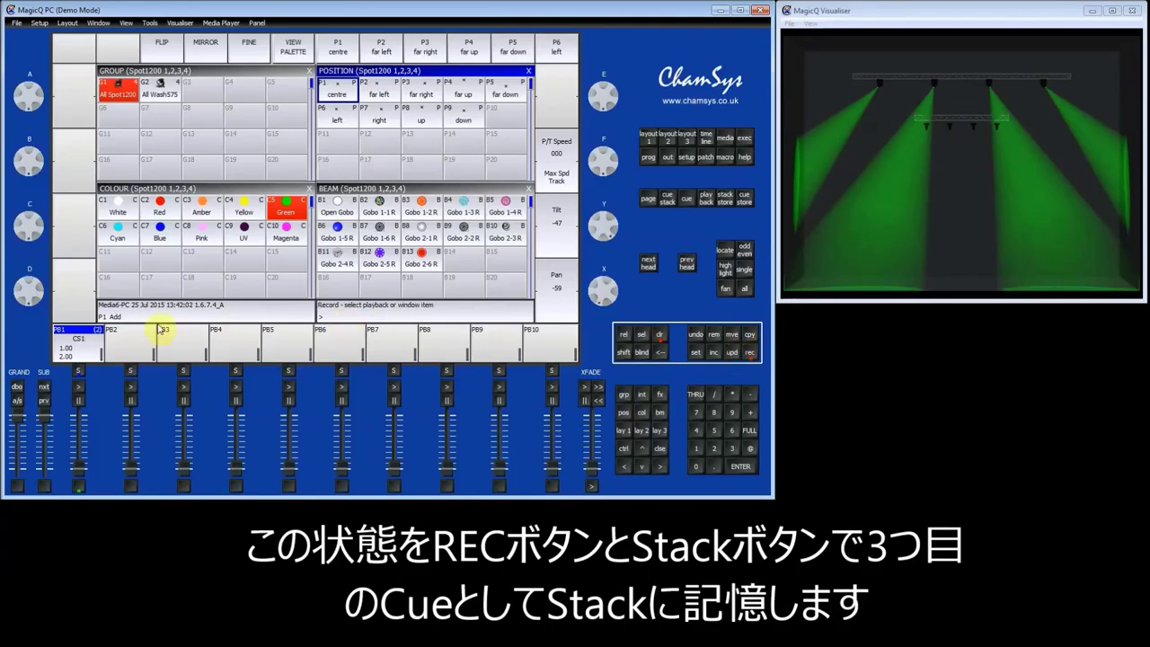
pyautogui.click(93, 344)
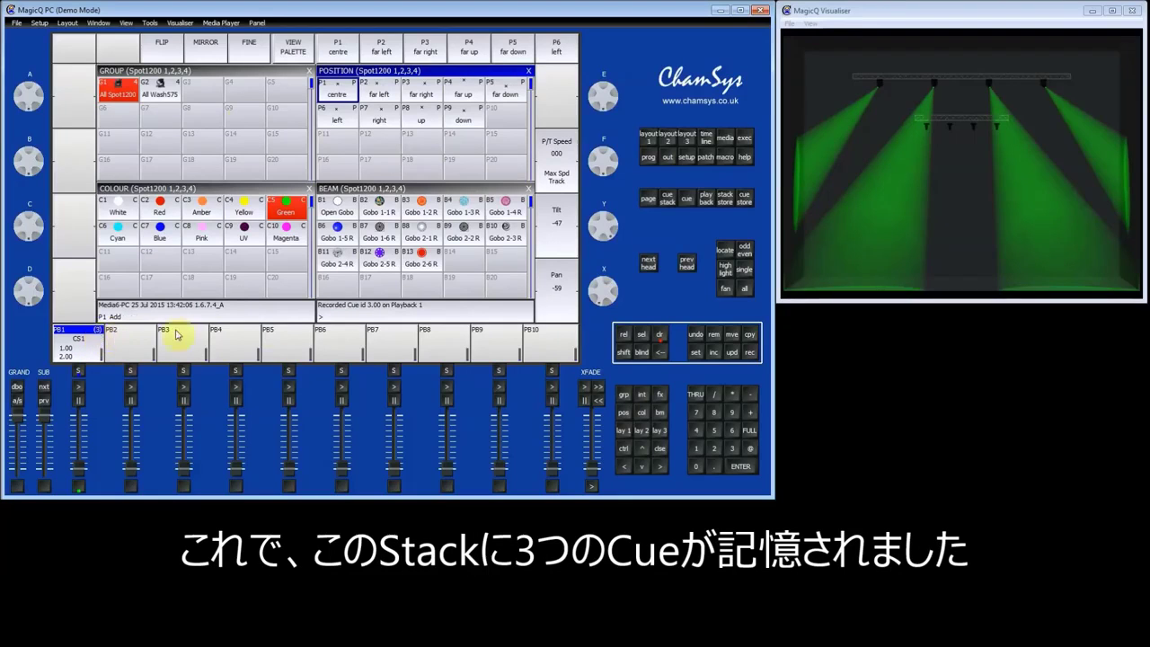
pyautogui.click(660, 338)
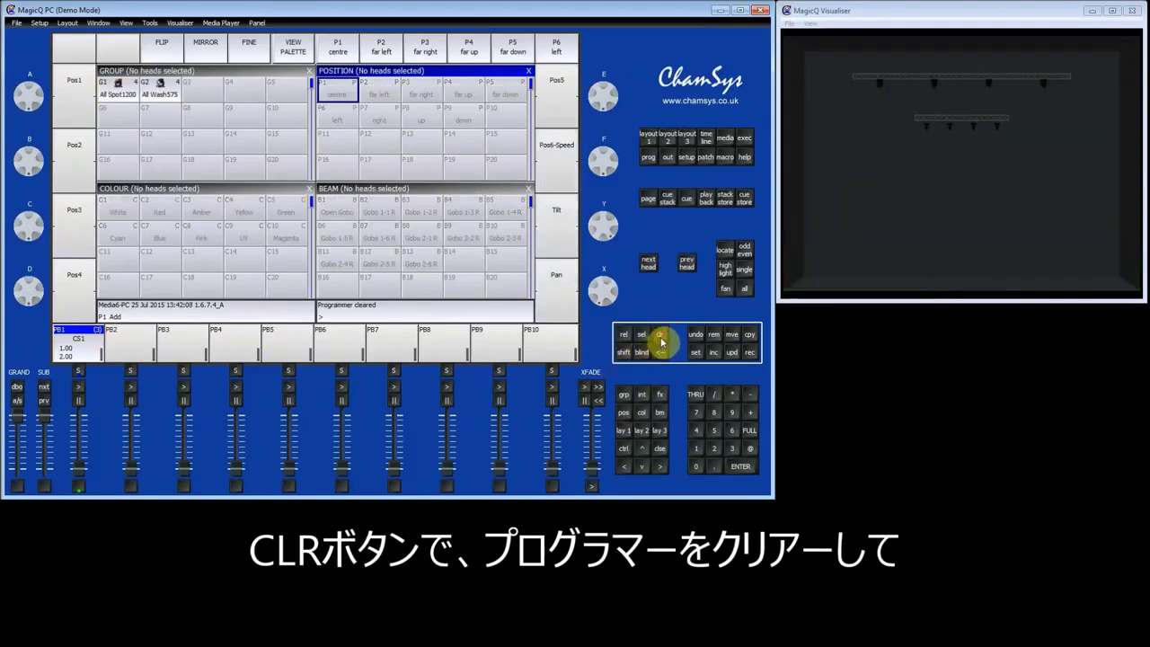
# Set every step of the CS1 stack to individual cue timing and bring Playback 1 up to run cue 1
pyautogui.doubleClick(79, 363)
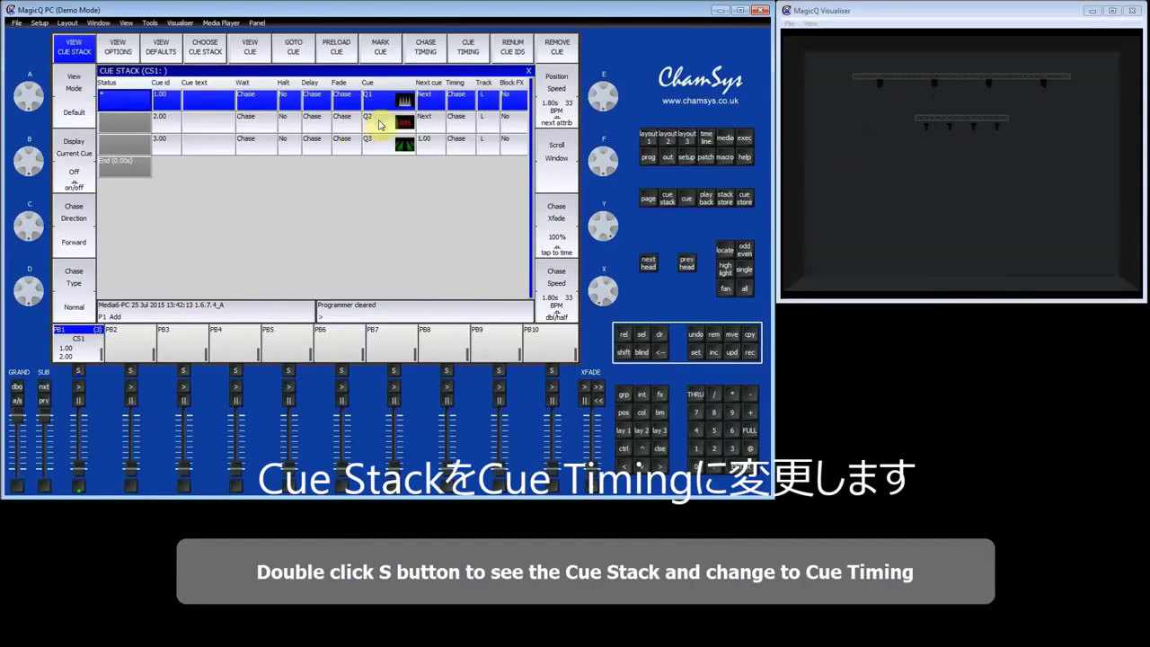
pyautogui.click(468, 47)
pyautogui.click(237, 192)
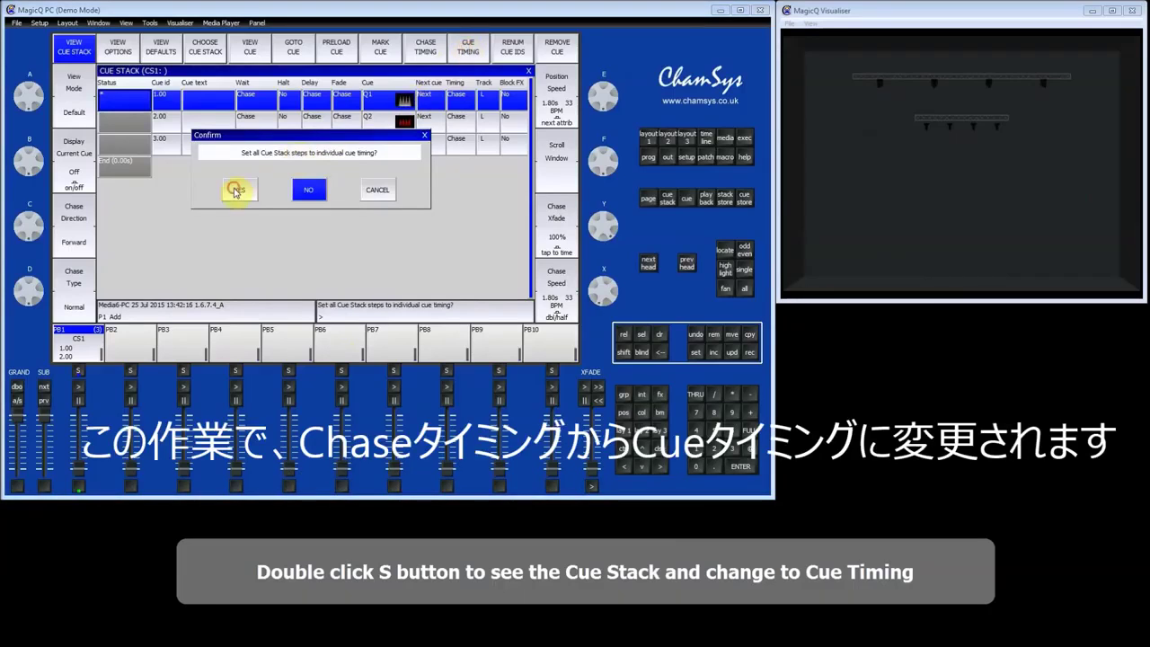
pyautogui.moveTo(77, 462); pyautogui.dragTo(84, 418)
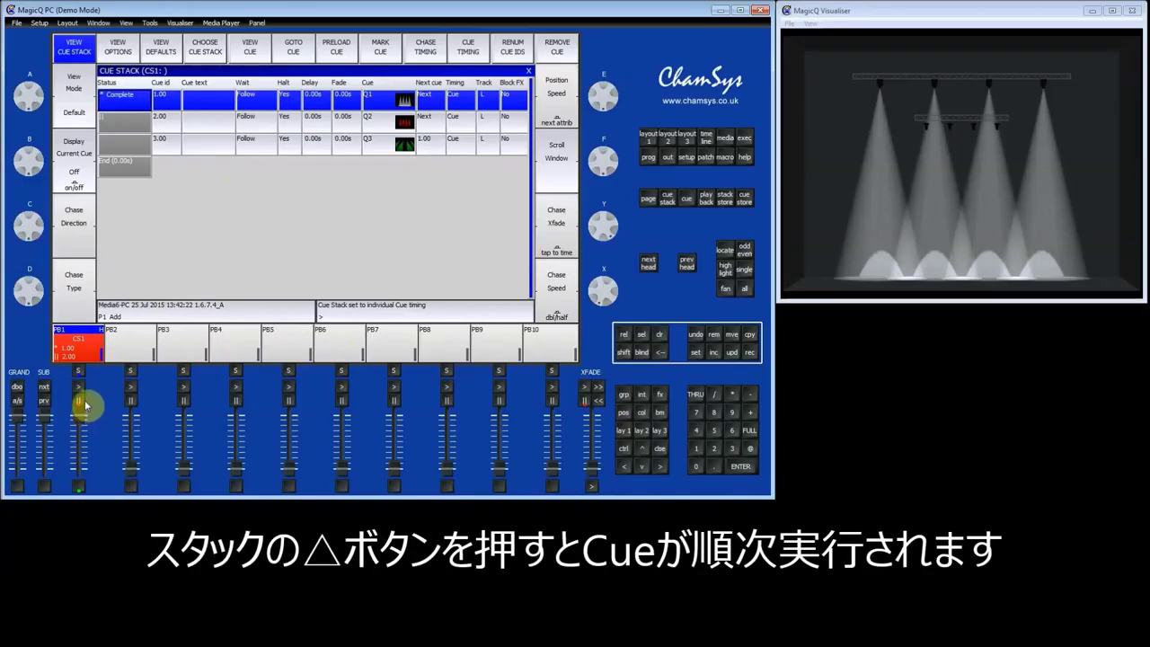
# Step Playback 1 through cues 2 and 3, then pull its fader down to release it
pyautogui.click(79, 387)
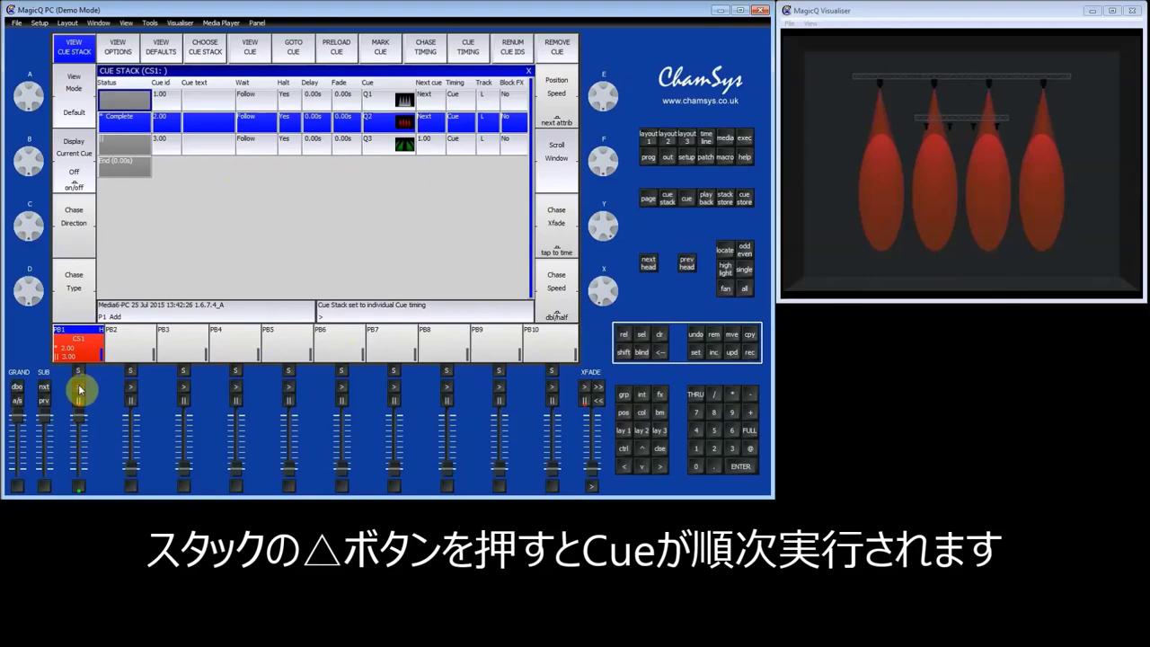
pyautogui.click(79, 387)
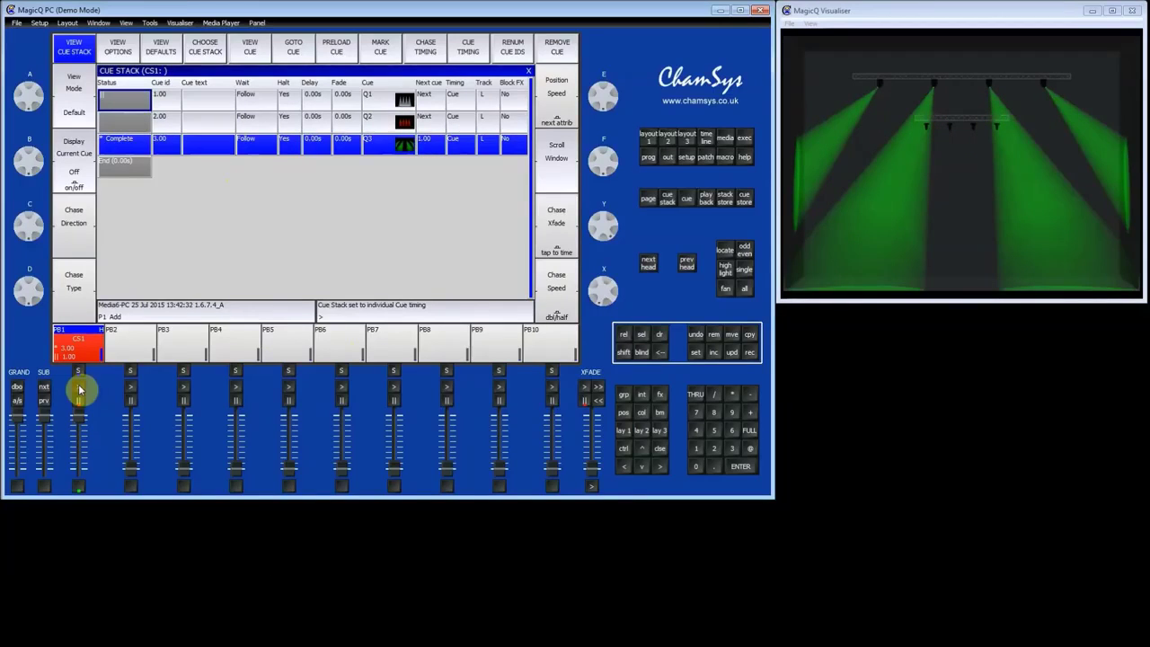
pyautogui.moveTo(77, 410); pyautogui.dragTo(80, 479)
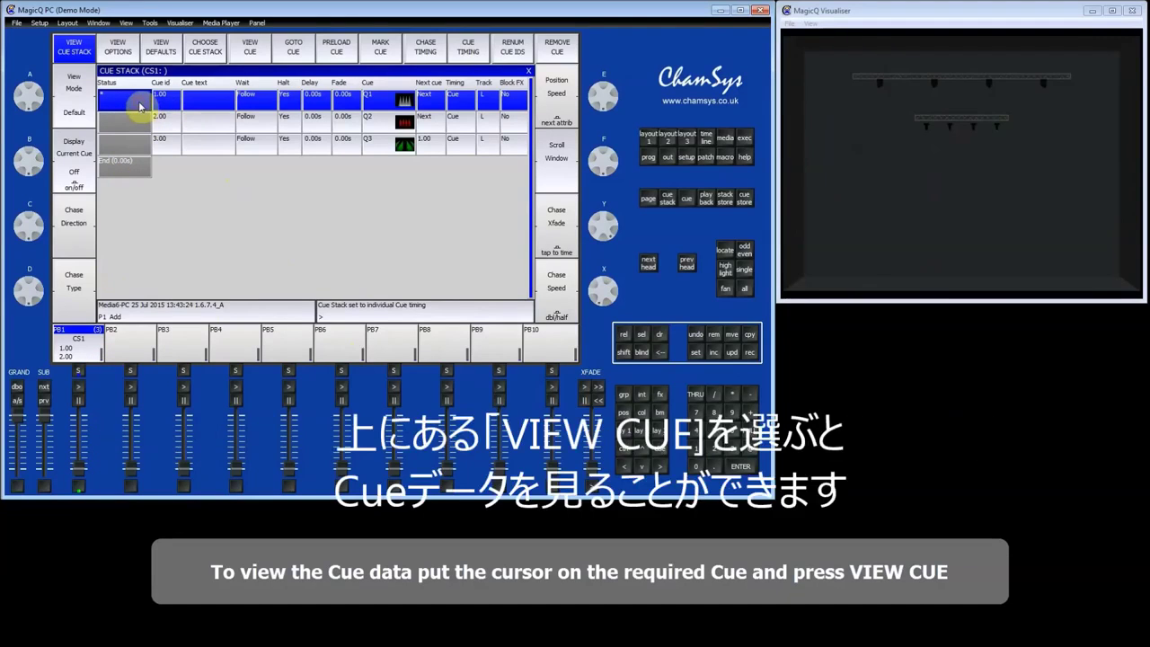
# In the Cue window, step through to cue 3 and set all four Spot1200 Dimmer values to 100%
pyautogui.click(251, 48)
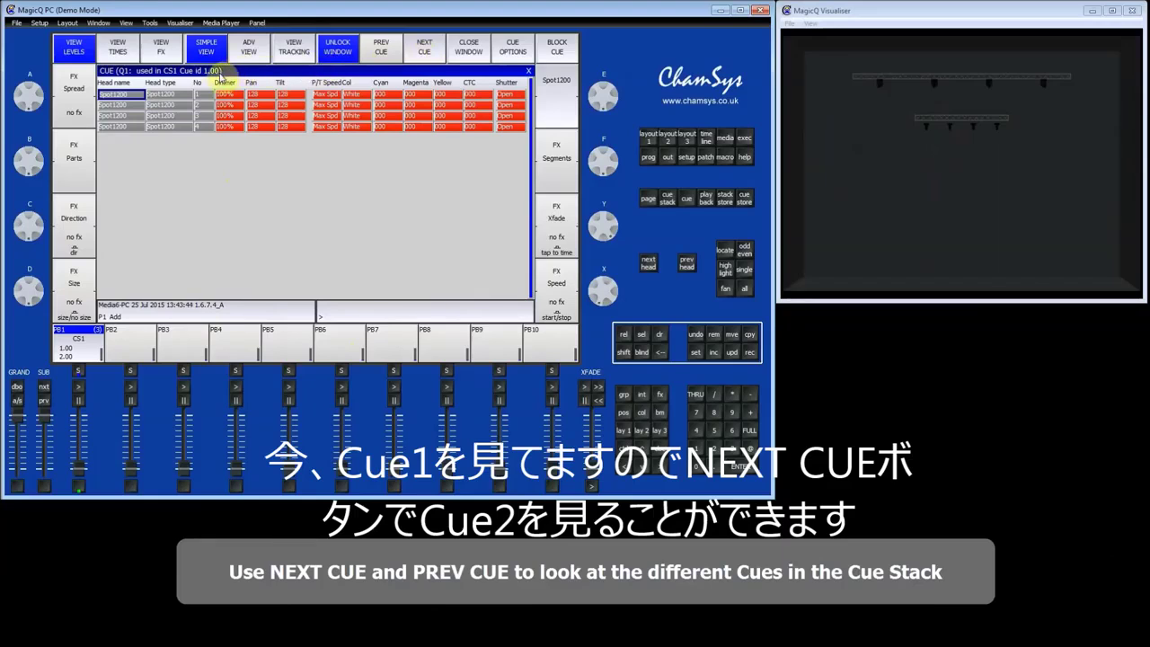
pyautogui.click(424, 47)
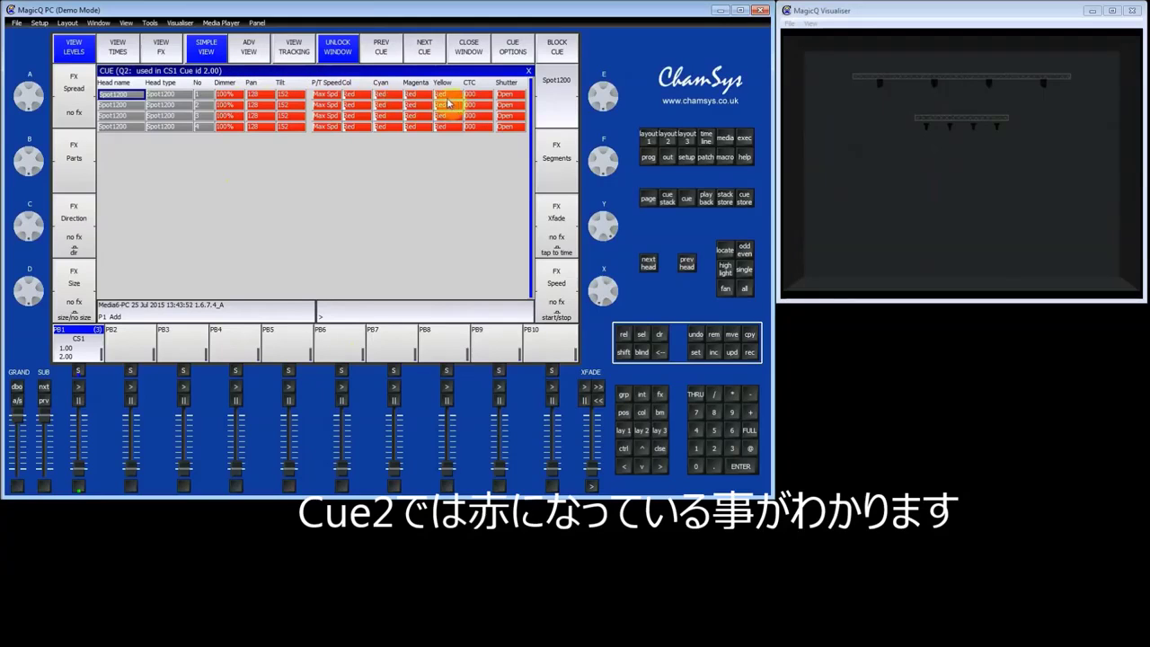
pyautogui.click(423, 49)
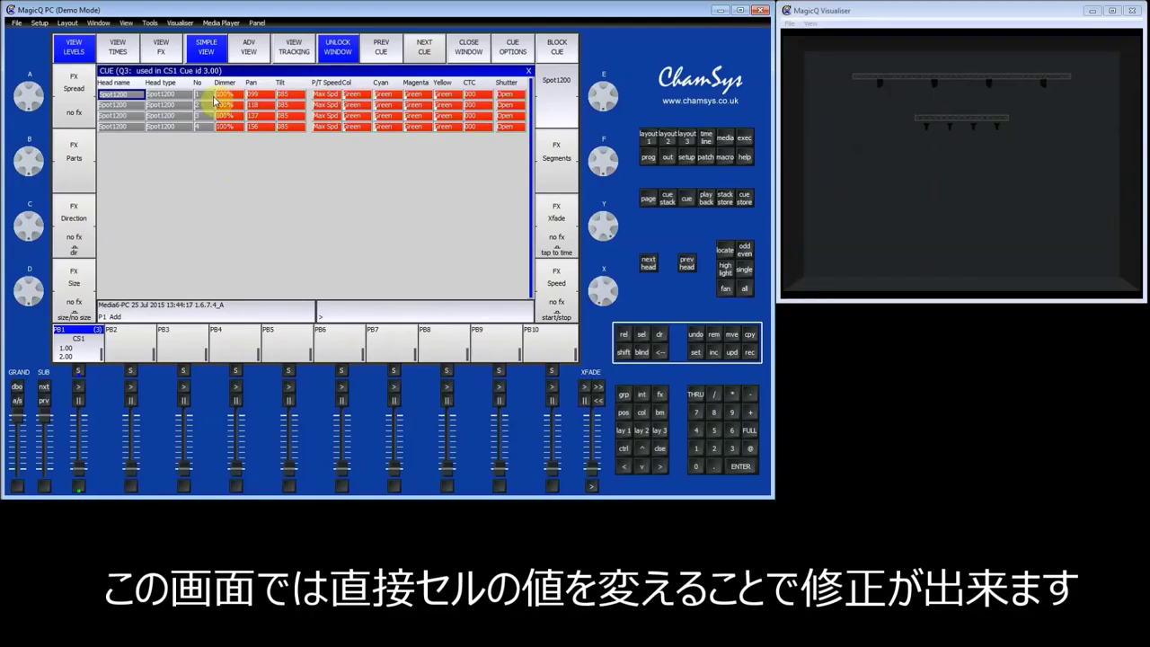
pyautogui.moveTo(225, 94); pyautogui.dragTo(232, 127)
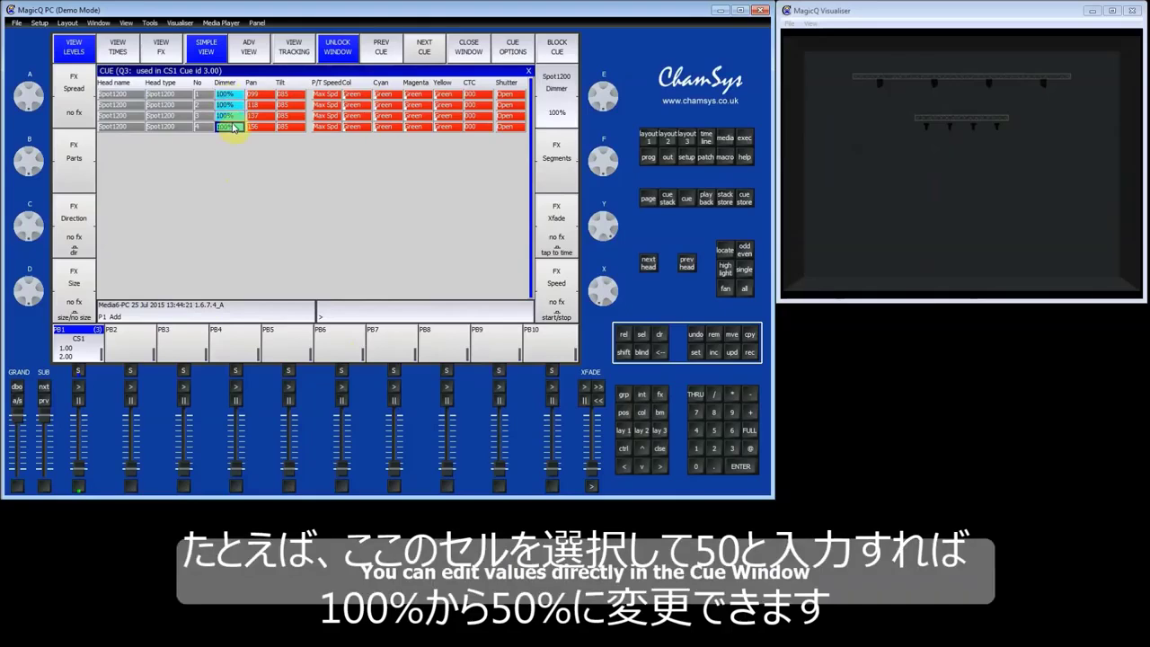
pyautogui.write('5')
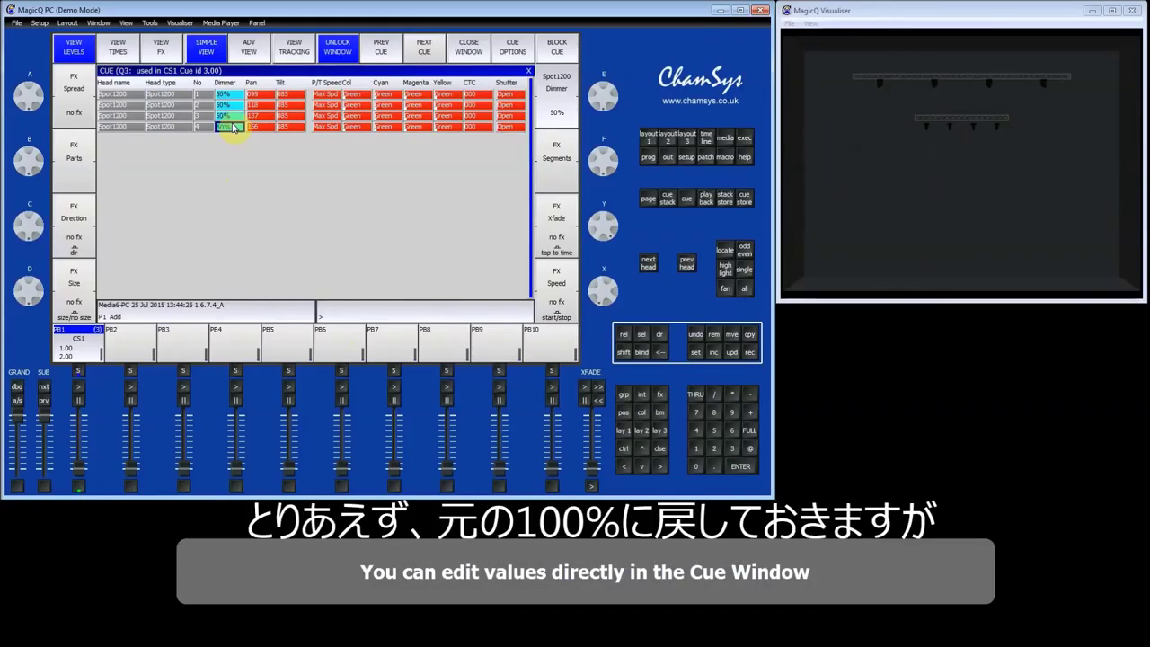
pyautogui.write('00')
pyautogui.press('Return')
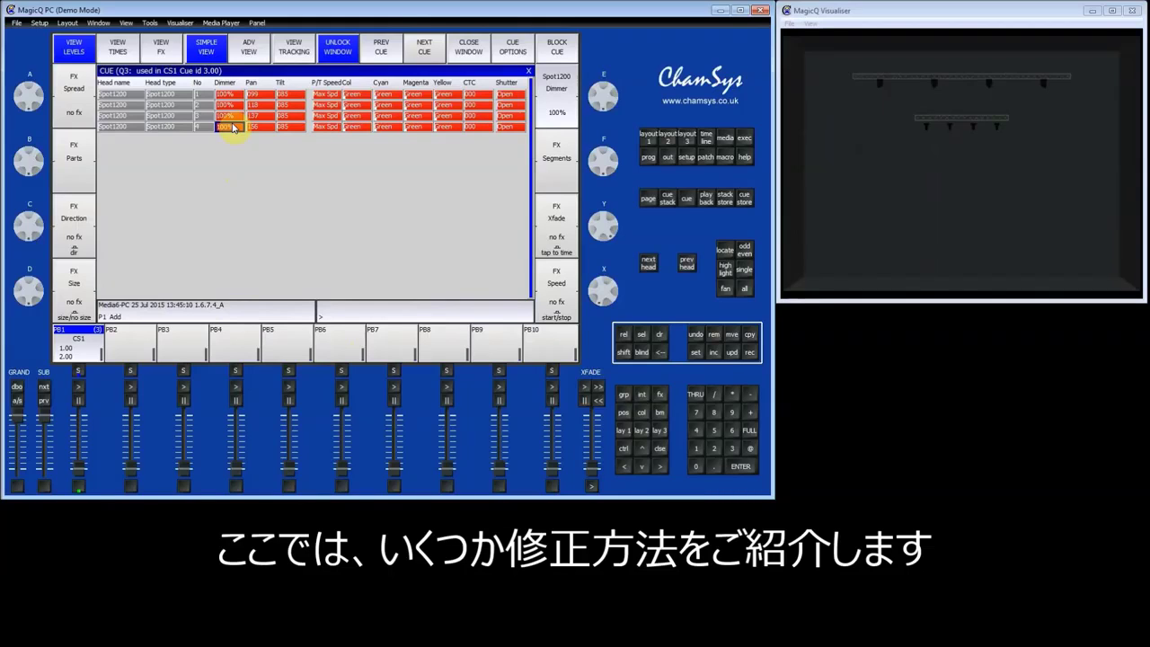
# Pick the fourth Spot's Dimmer cell, then close all the open windows with repeated CSE
pyautogui.click(232, 127)
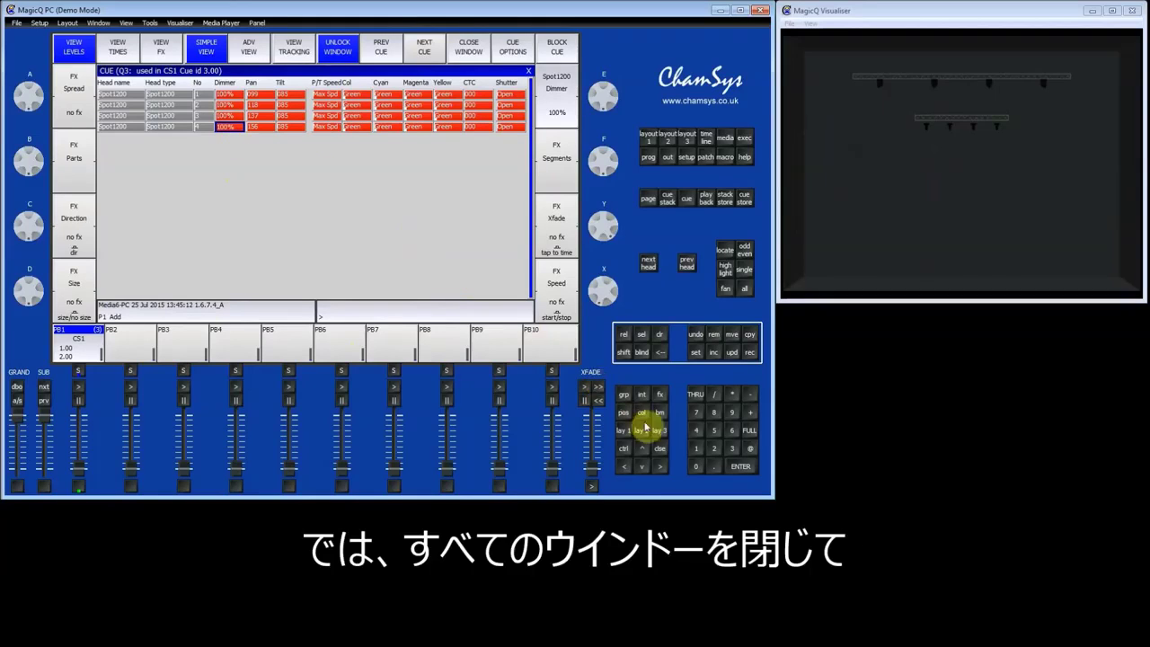
pyautogui.click(660, 448)
pyautogui.click(660, 448)
pyautogui.click(659, 448)
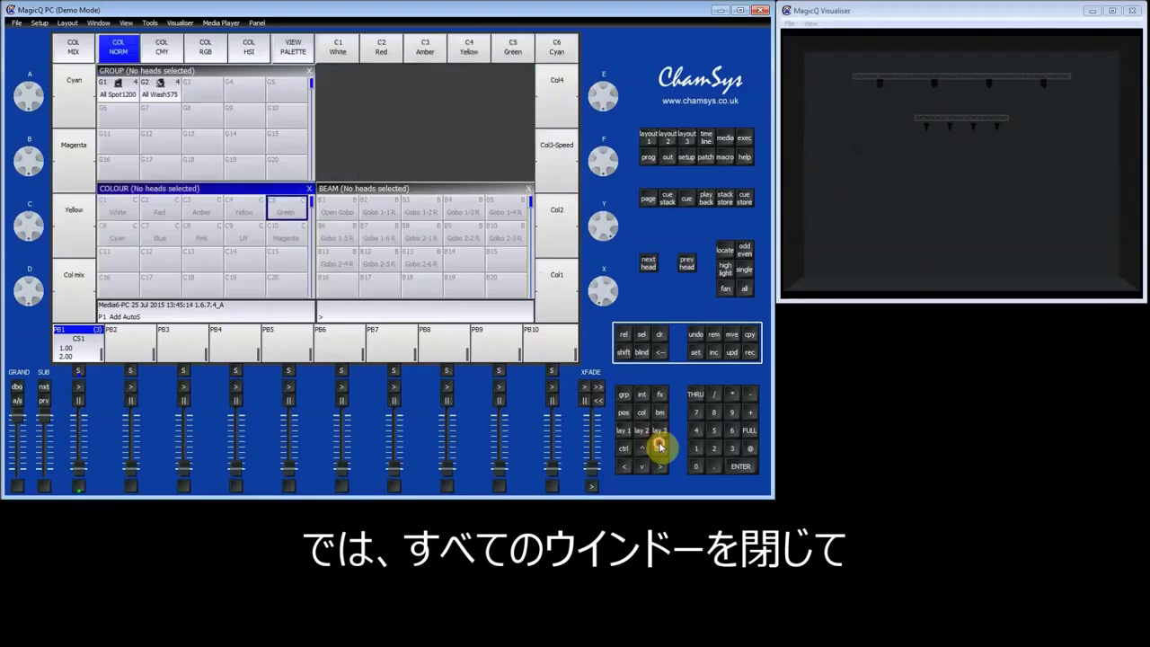
pyautogui.click(659, 448)
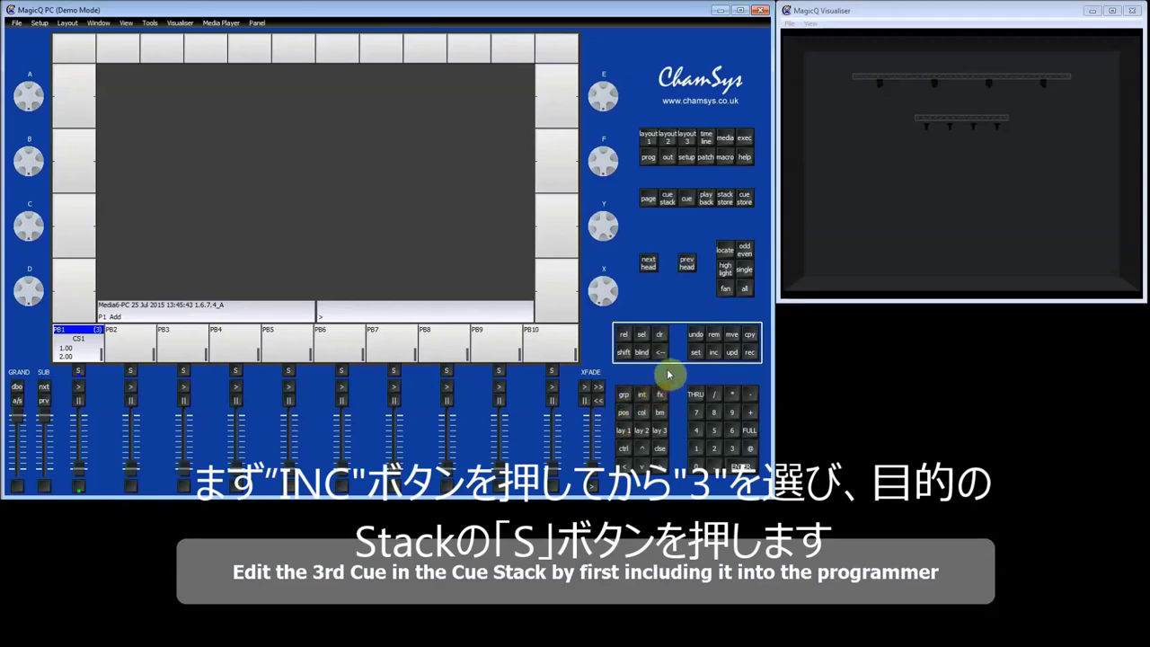
# Include cue 3 of Playback 1 into the programmer and review its contents
pyautogui.click(714, 353)
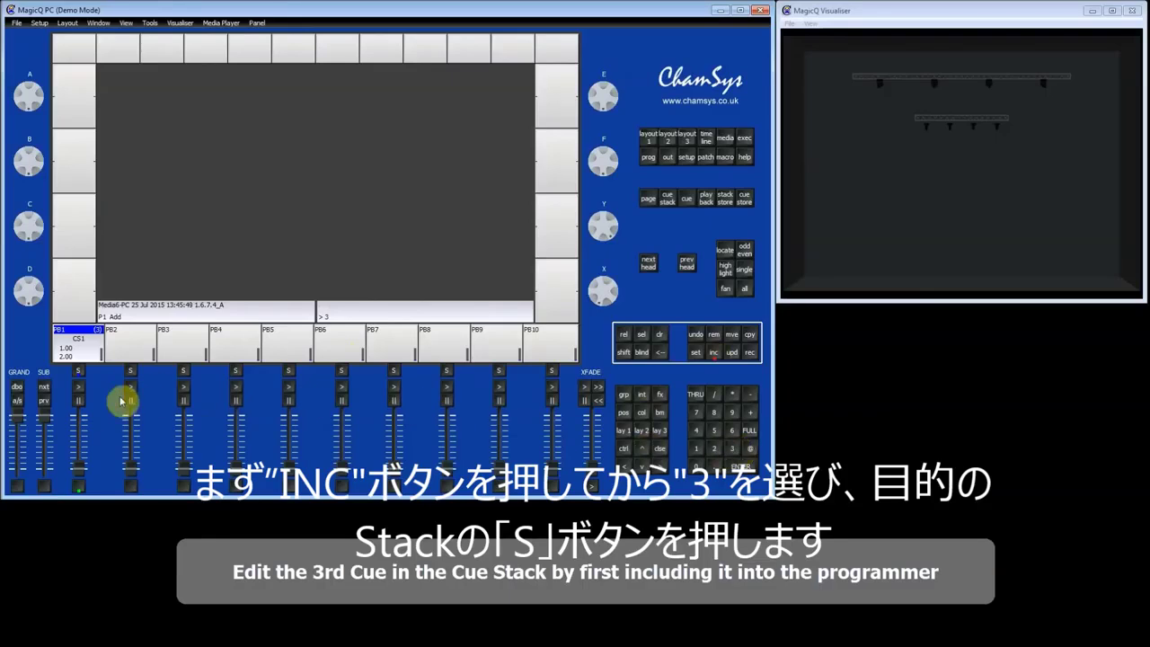
pyautogui.click(79, 370)
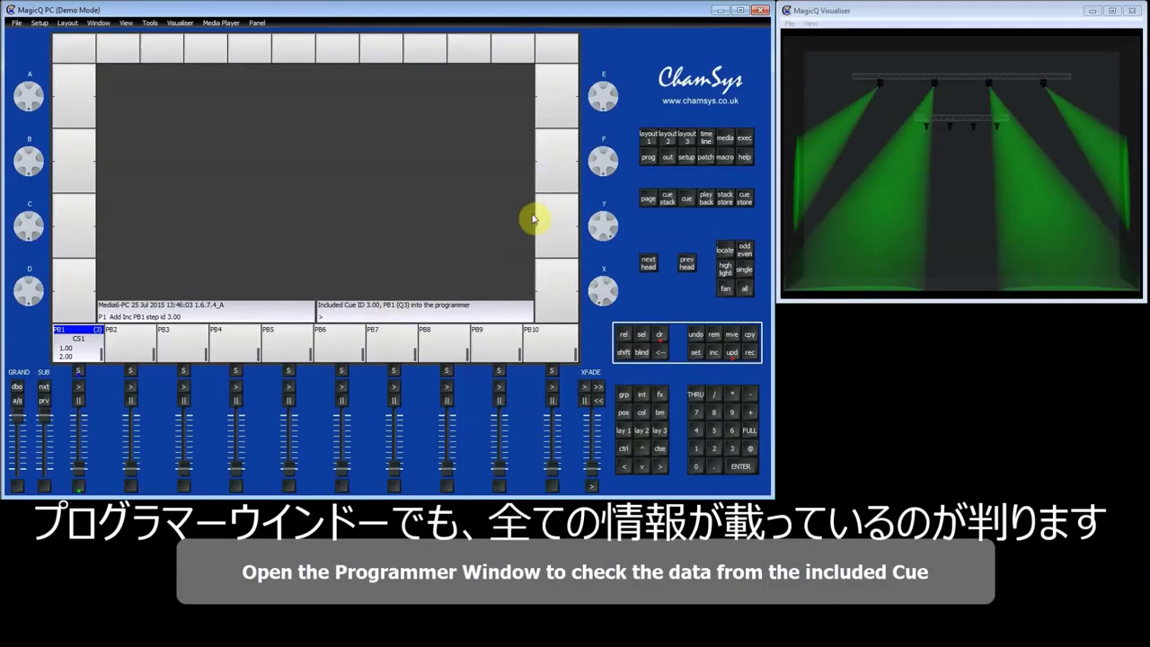
pyautogui.click(650, 158)
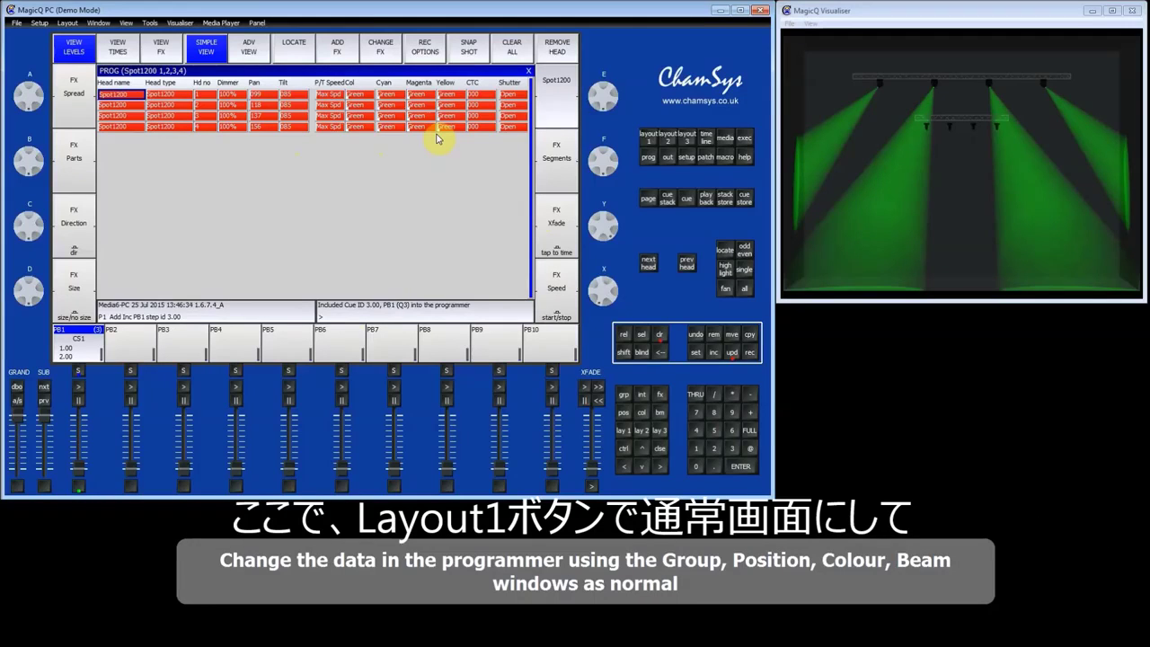
pyautogui.click(648, 137)
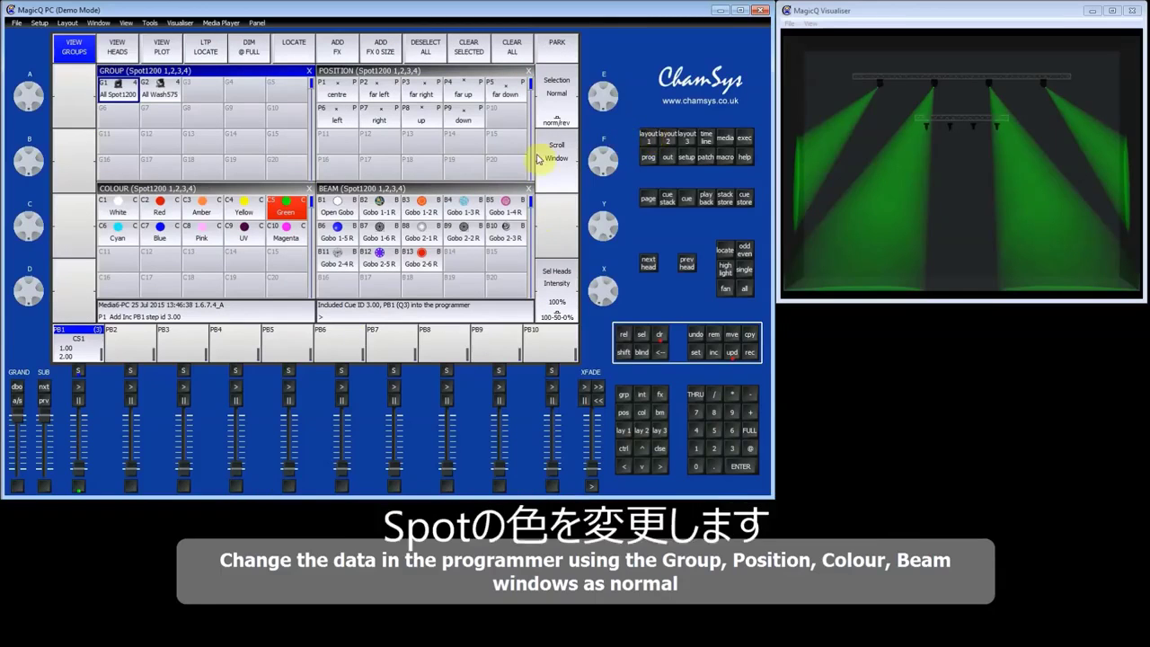
# Change the Spots to Magenta, update cue 3 with it, and clear the programmer
pyautogui.click(293, 233)
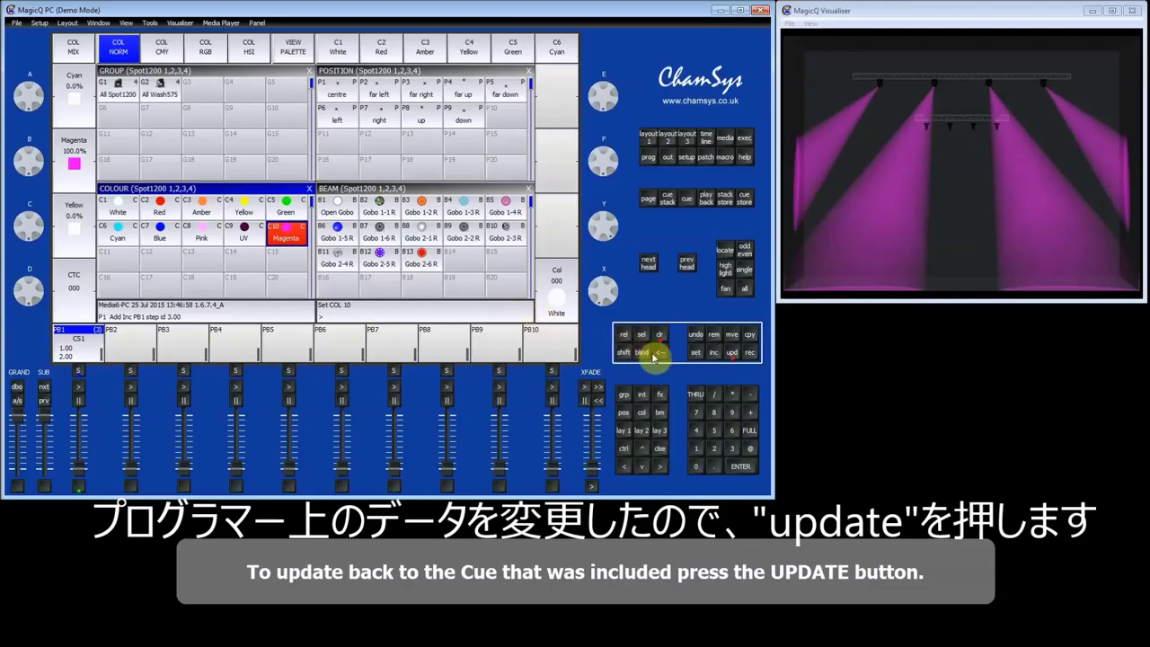
pyautogui.click(733, 353)
pyautogui.click(734, 354)
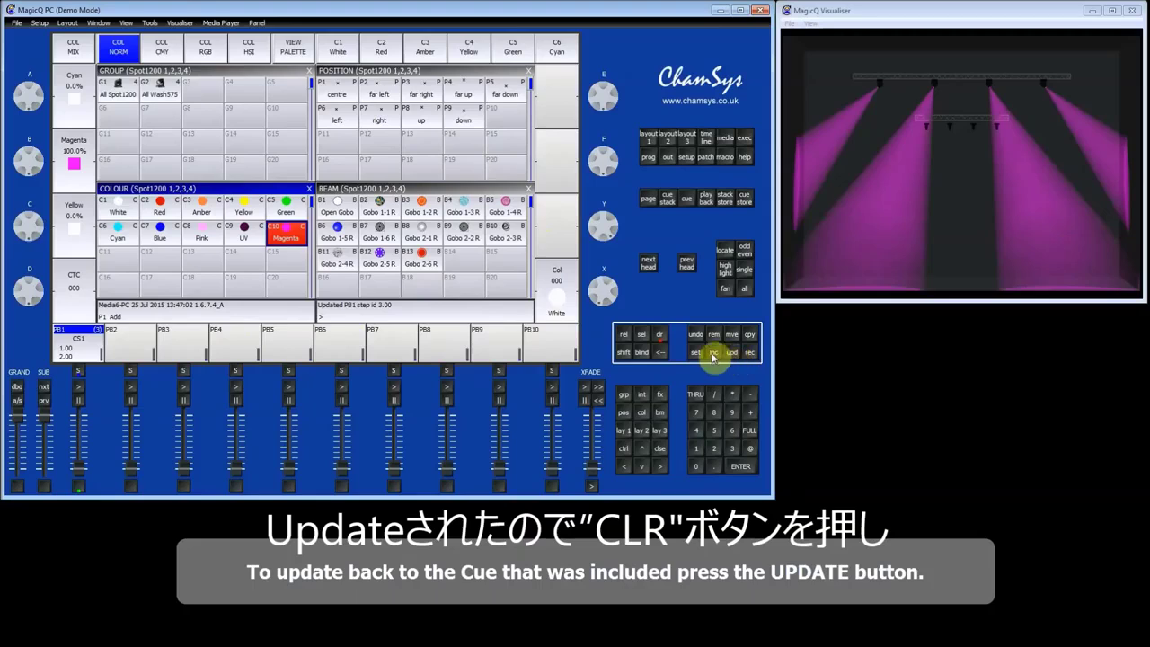
pyautogui.click(662, 337)
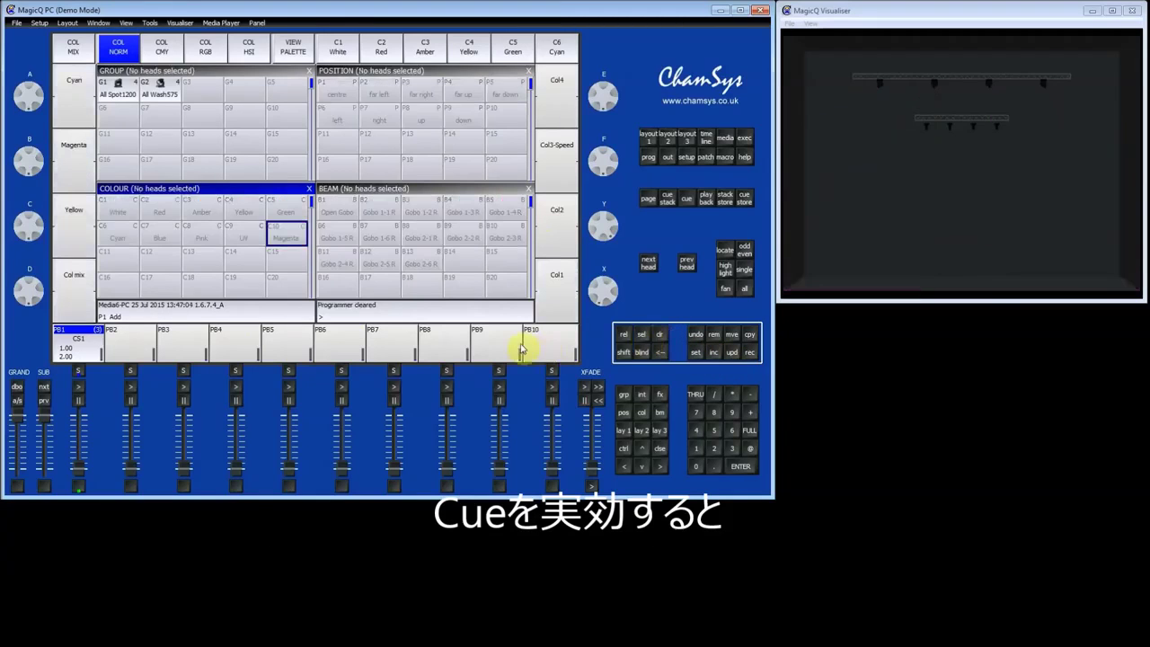
# Raise the Playback 1 fader to full and press GO to run the magenta cue
pyautogui.moveTo(82, 470); pyautogui.dragTo(78, 390)
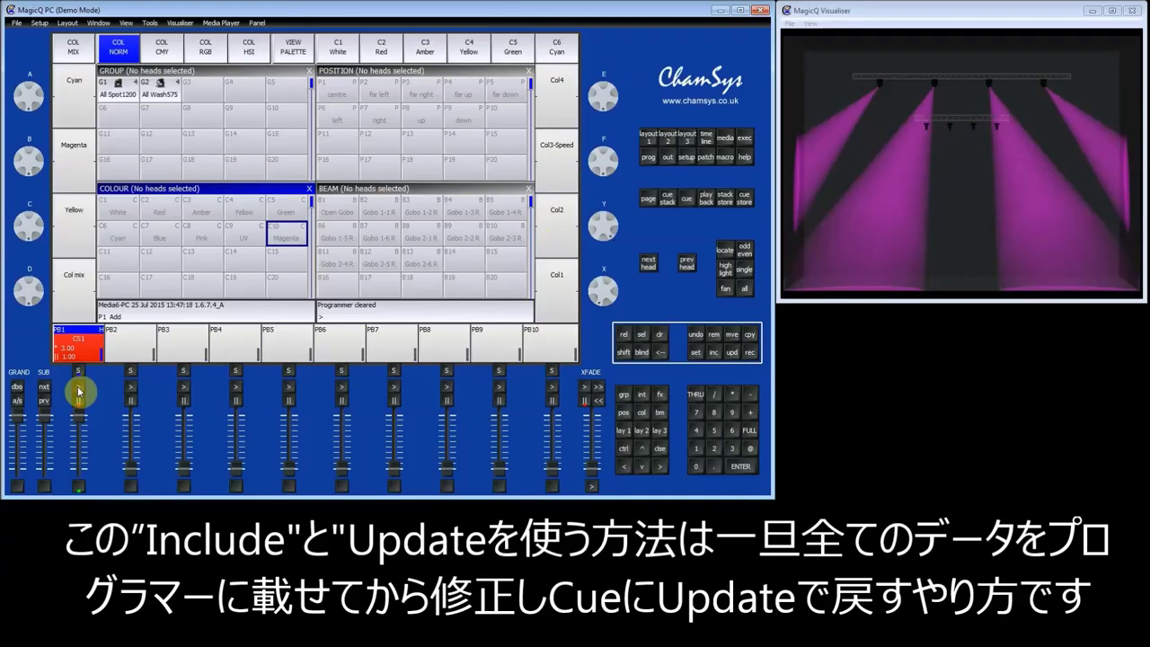
pyautogui.click(78, 391)
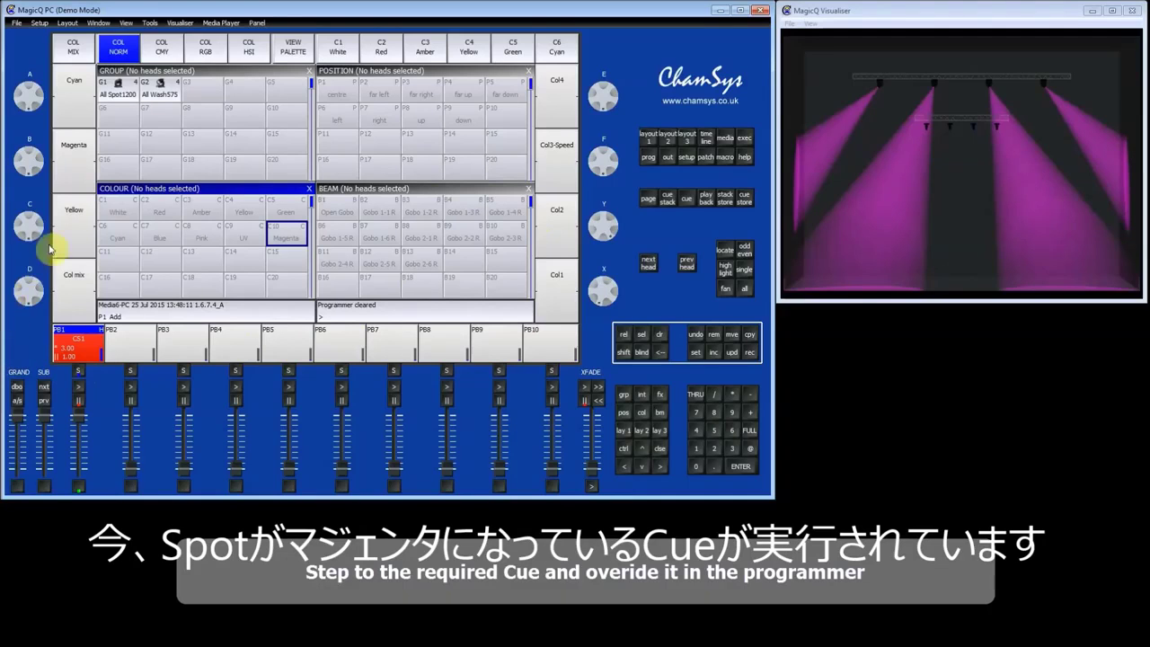
# Set all four Spot1200 heads to Blue and view them in the Programmer window
pyautogui.click(117, 88)
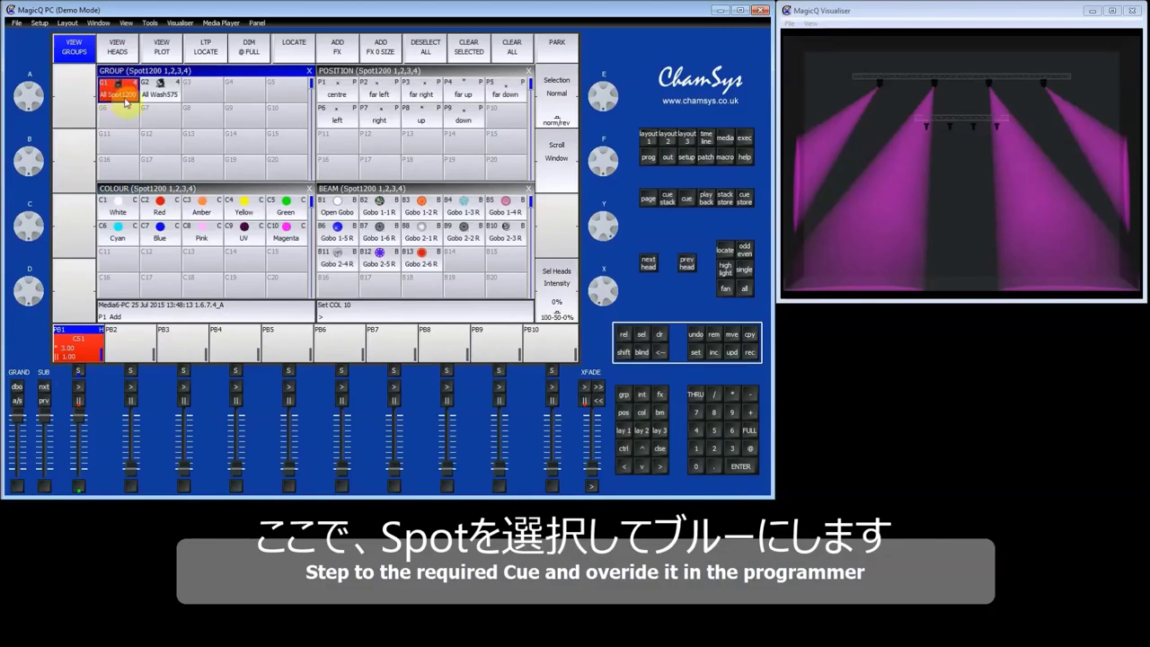
pyautogui.click(160, 232)
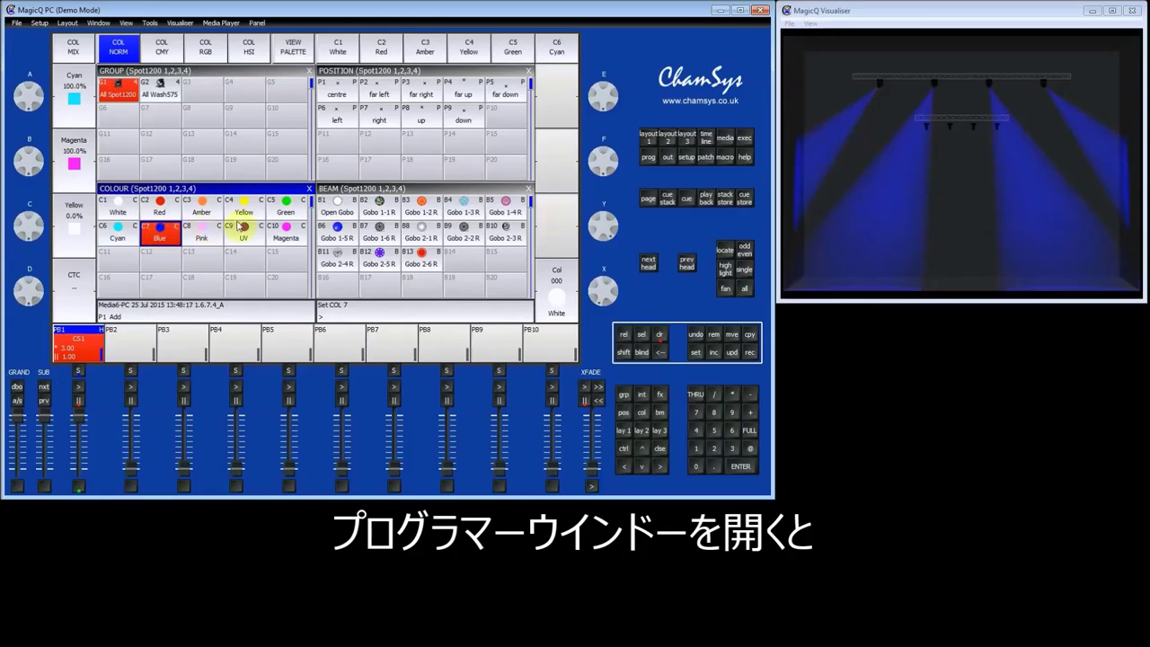
pyautogui.click(647, 159)
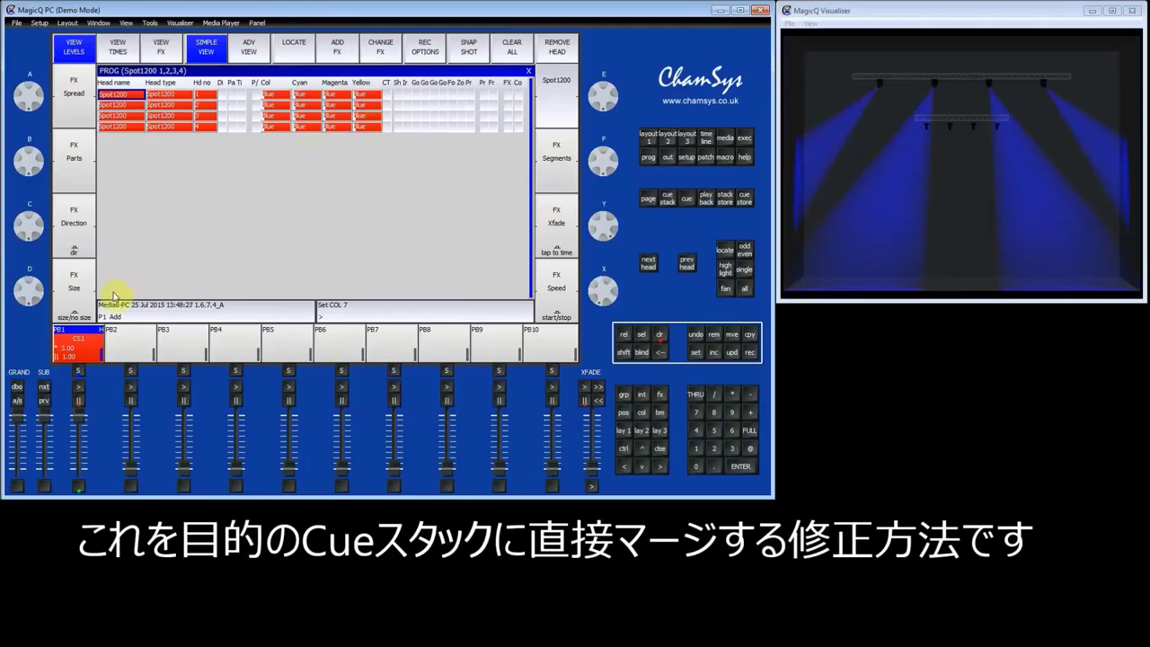
# Record-merge the blue Spot colour into cue 3 of Playback 1, then clear the programmer
pyautogui.click(87, 352)
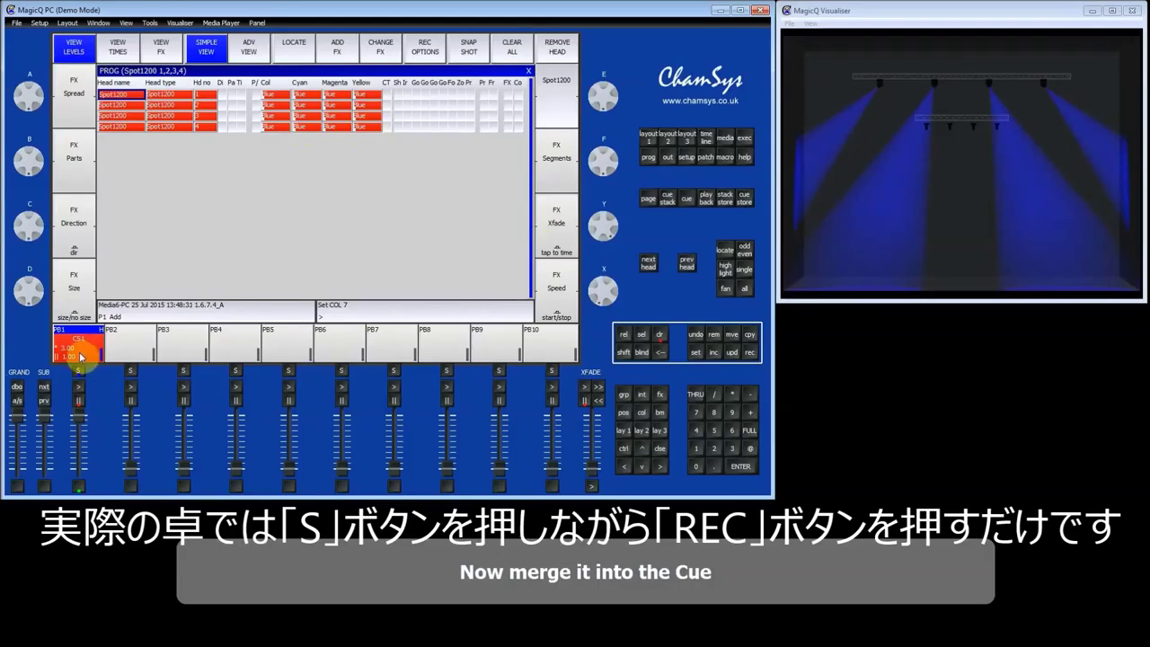
pyautogui.click(80, 371)
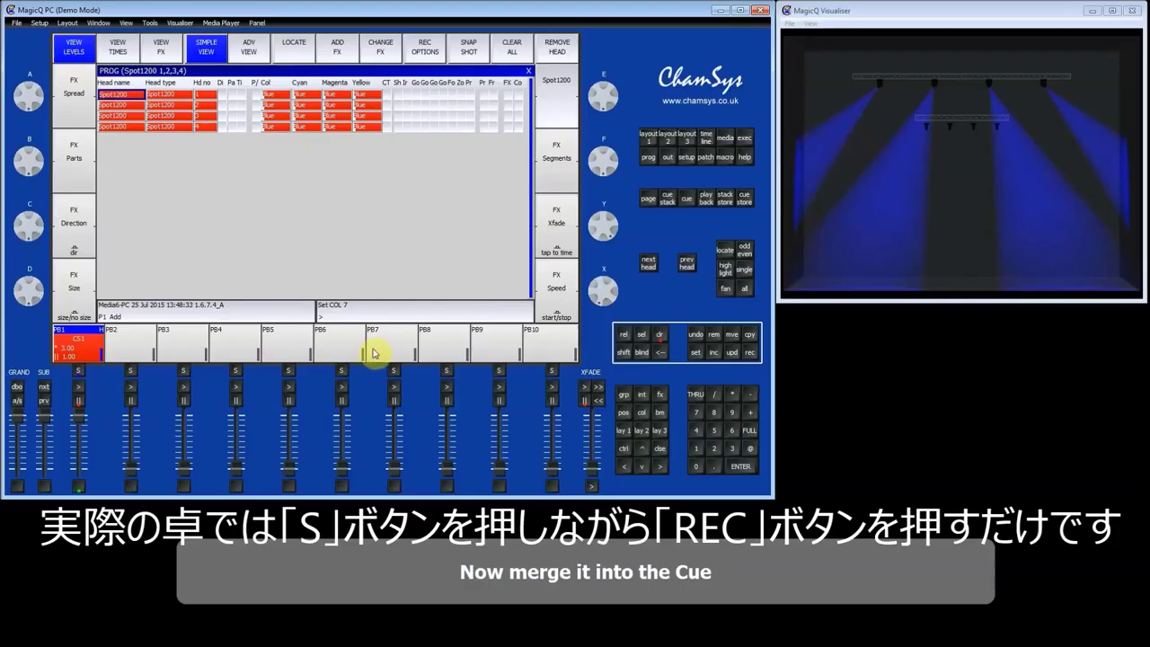
pyautogui.click(752, 352)
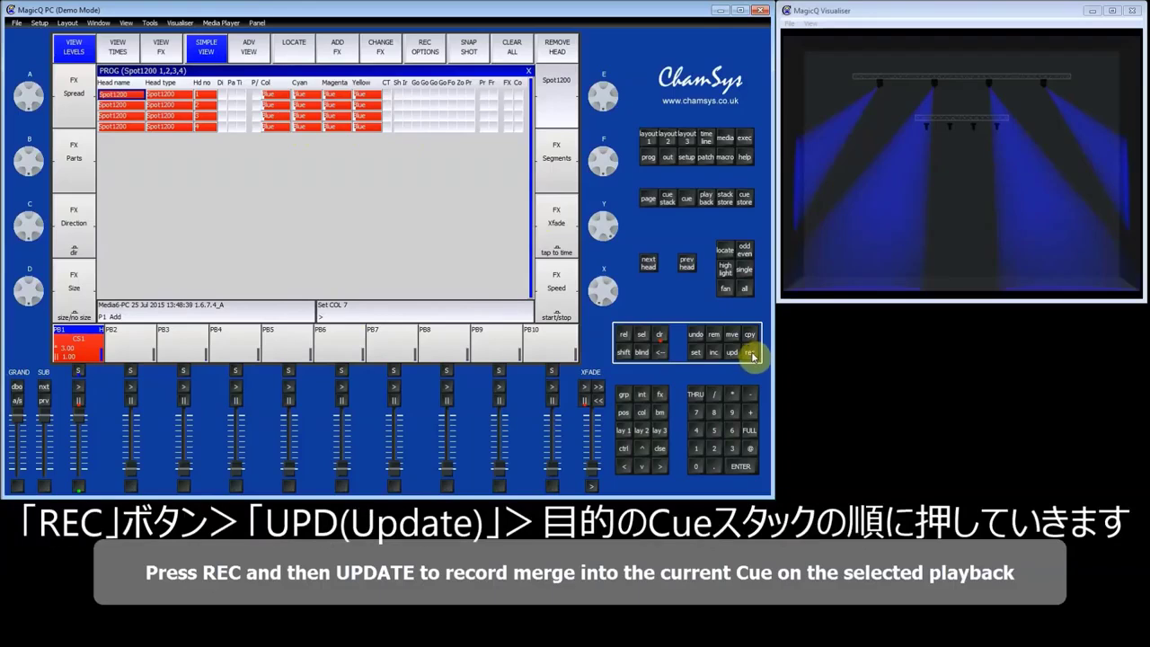
pyautogui.click(751, 353)
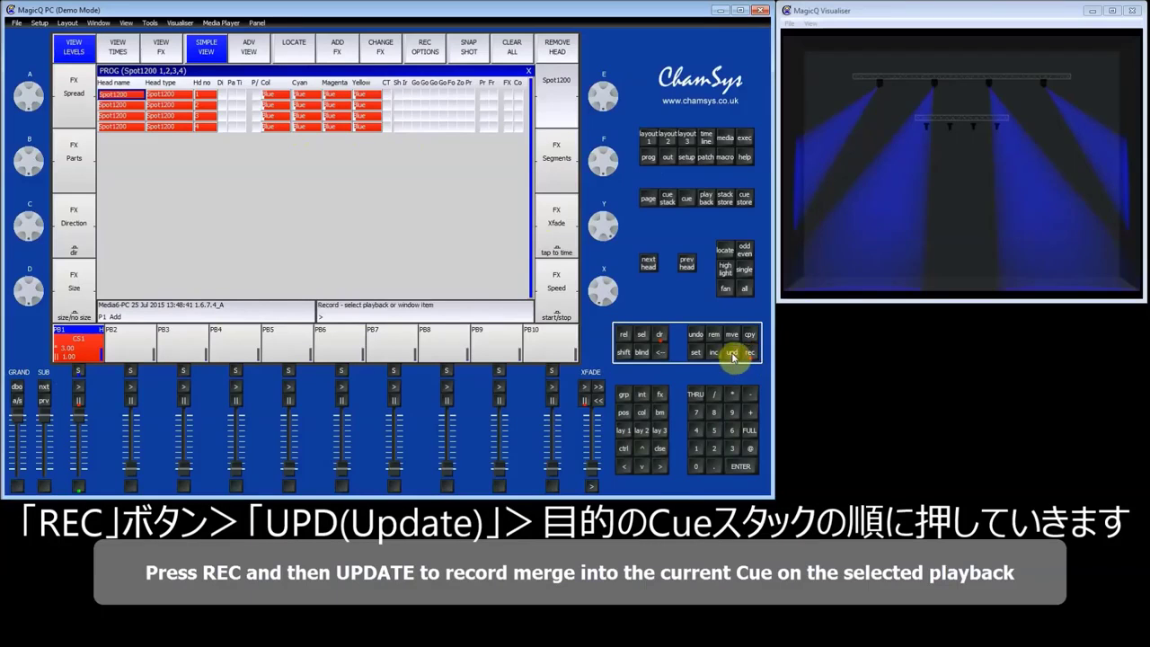
pyautogui.click(734, 353)
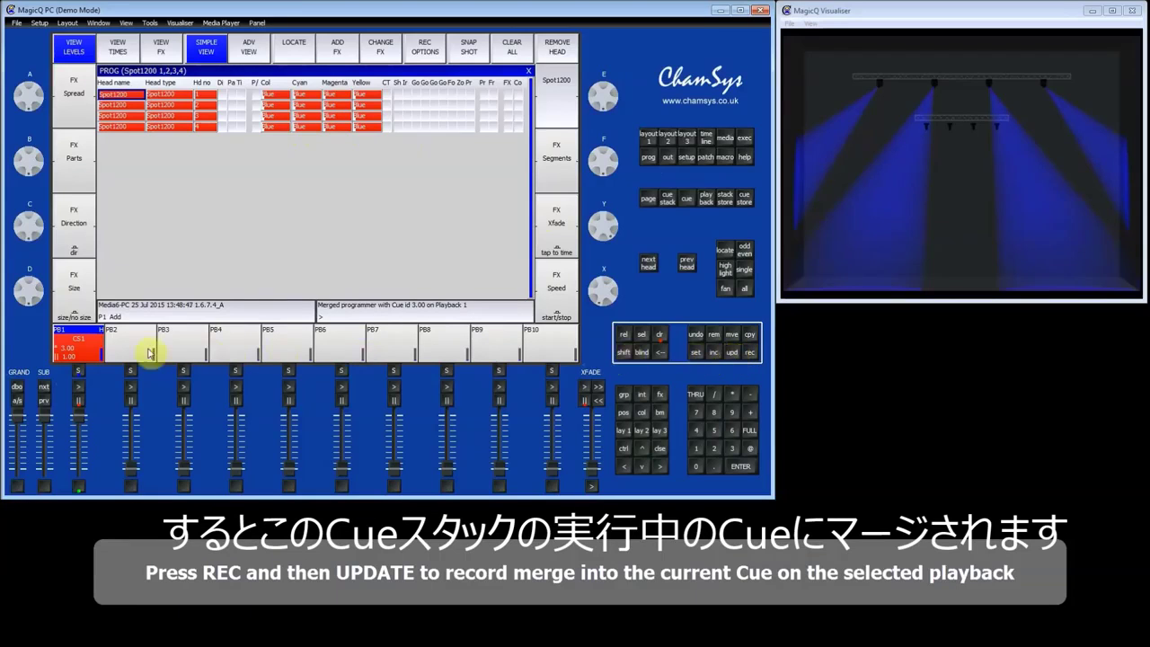
pyautogui.click(87, 357)
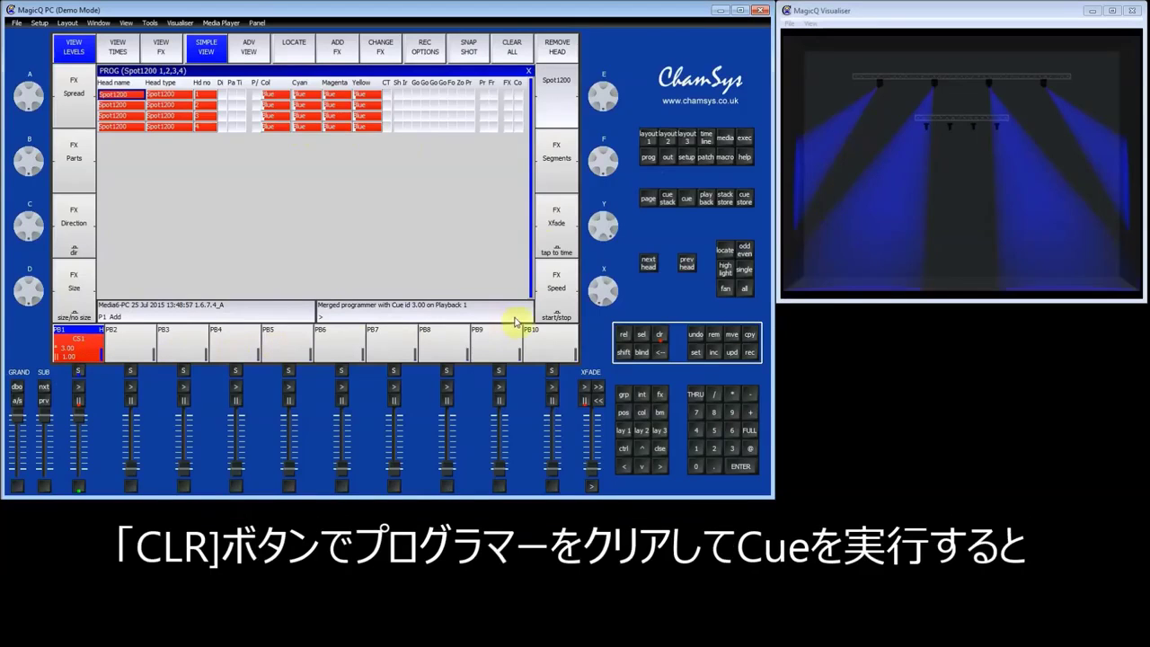
pyautogui.click(661, 337)
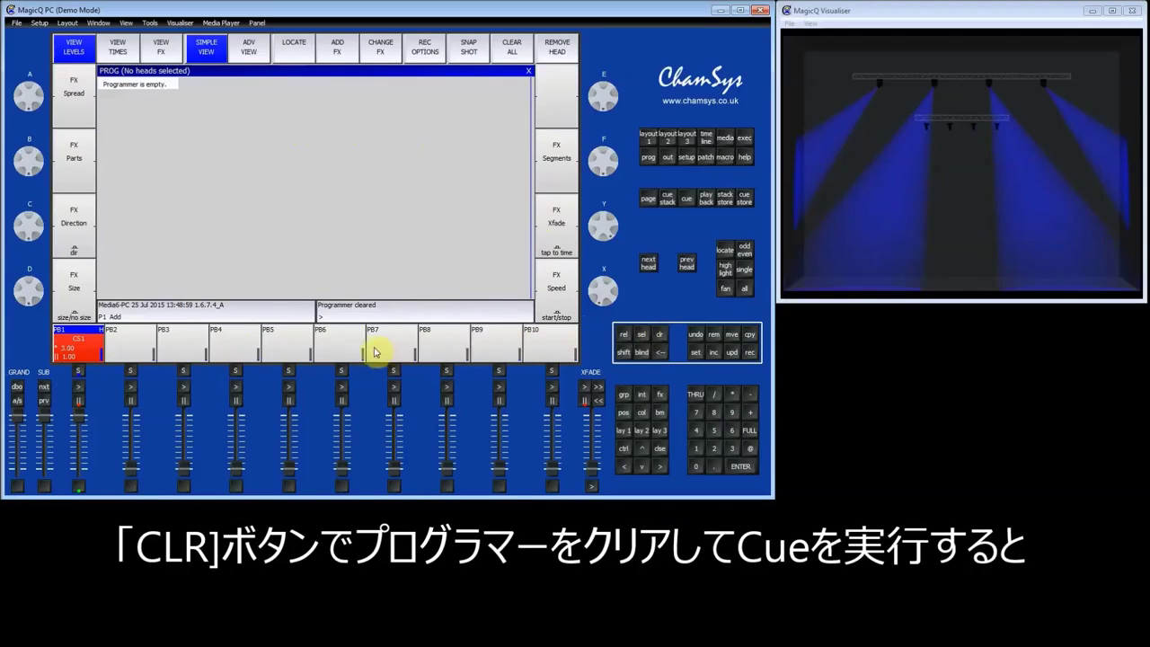
# Step Playback 1 forward two cues to the blue cue and return to Layout 1
pyautogui.click(78, 392)
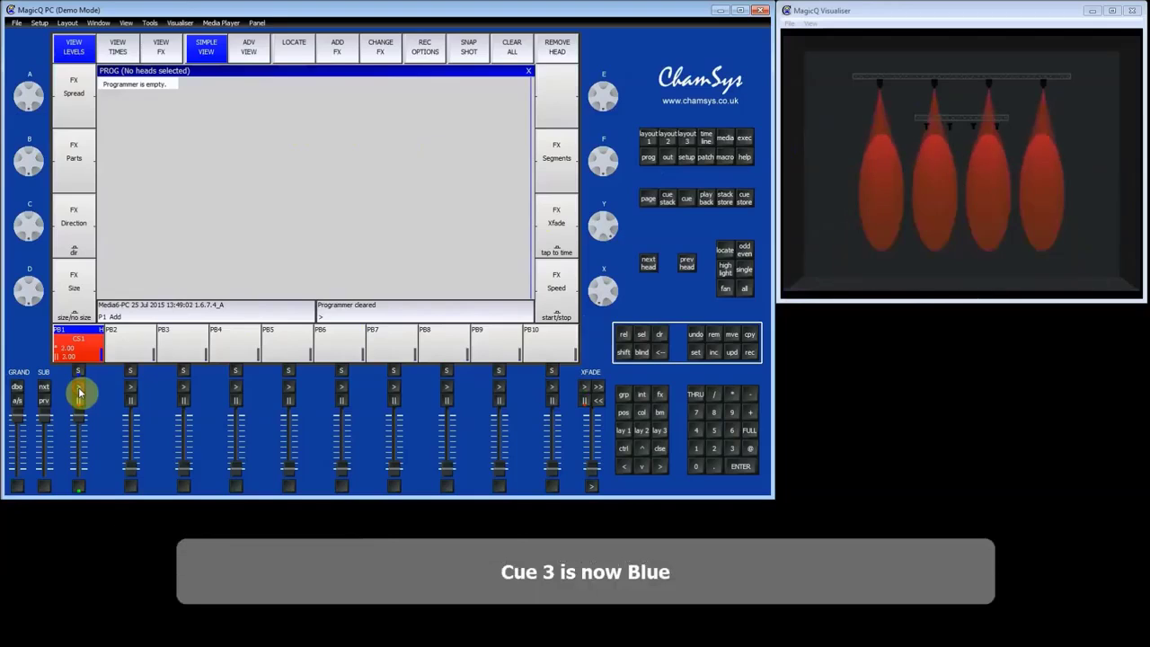
pyautogui.click(78, 392)
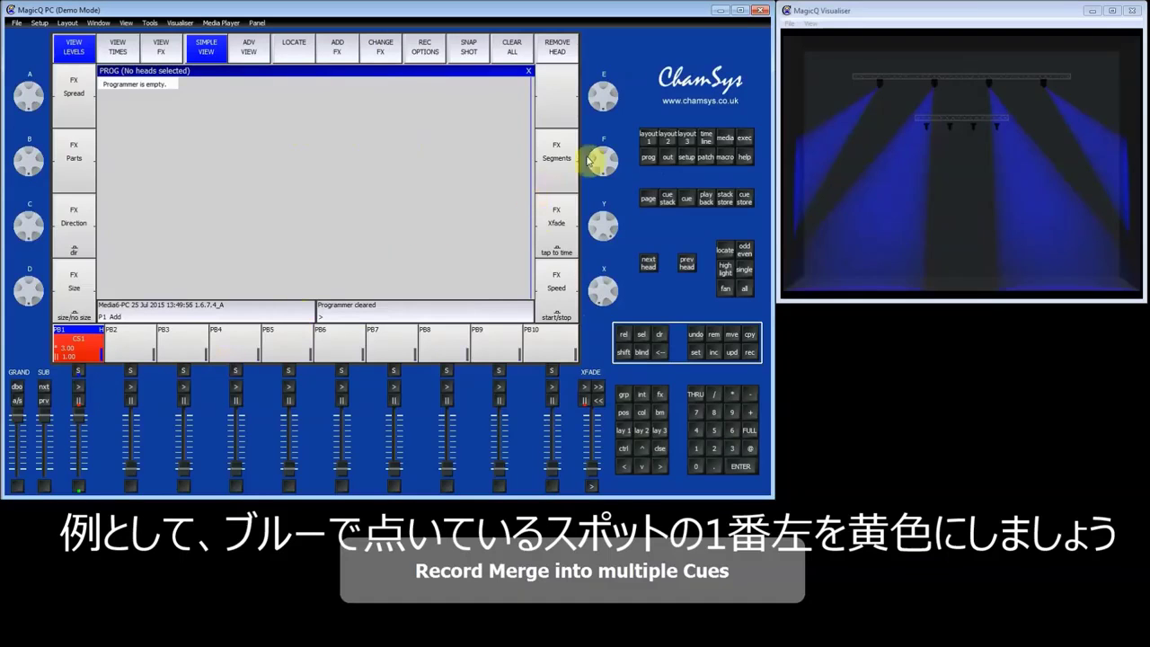
pyautogui.click(649, 137)
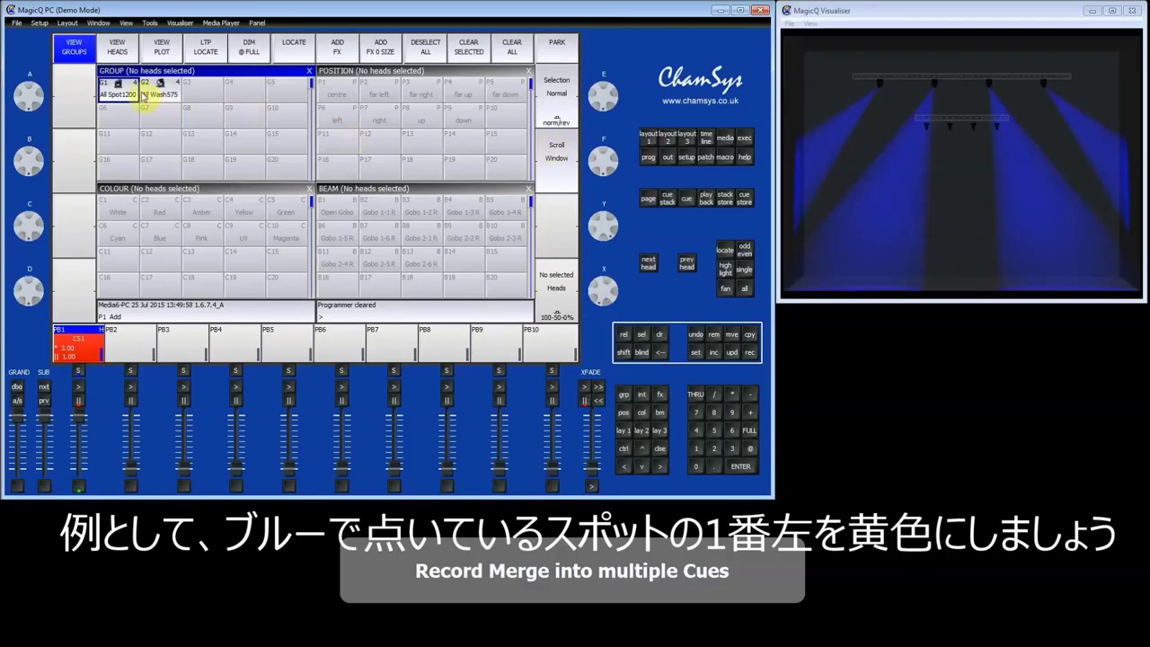
# Narrow the All Spot1200 group to Spot 1 and give it the Yellow palette C4
pyautogui.click(142, 96)
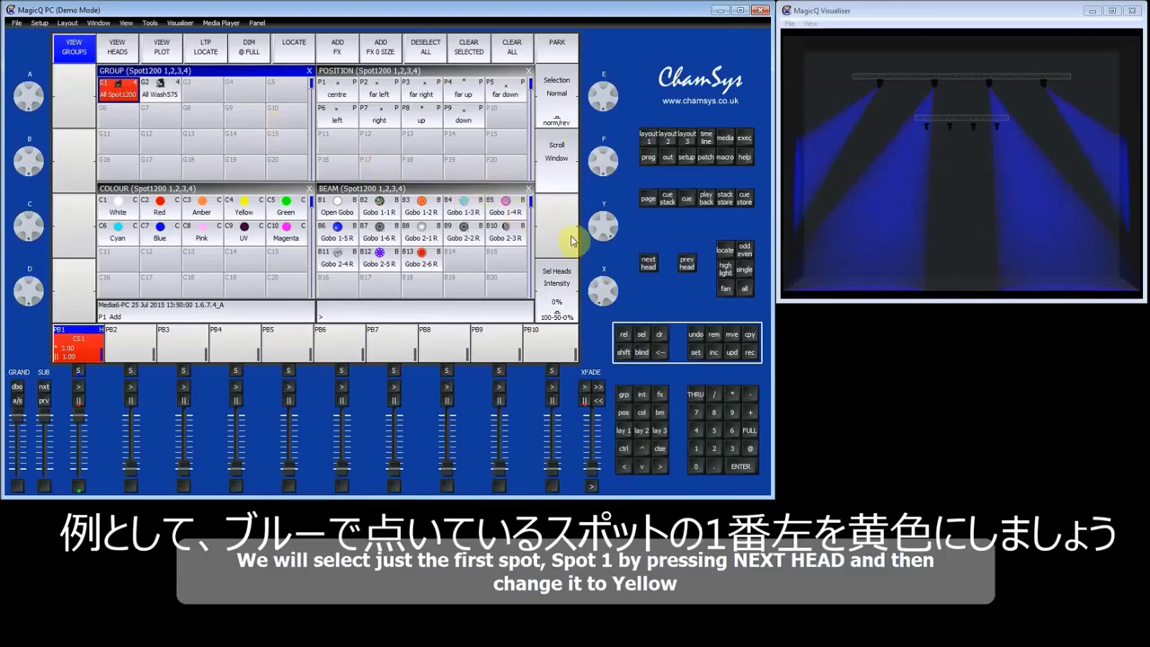
pyautogui.click(648, 261)
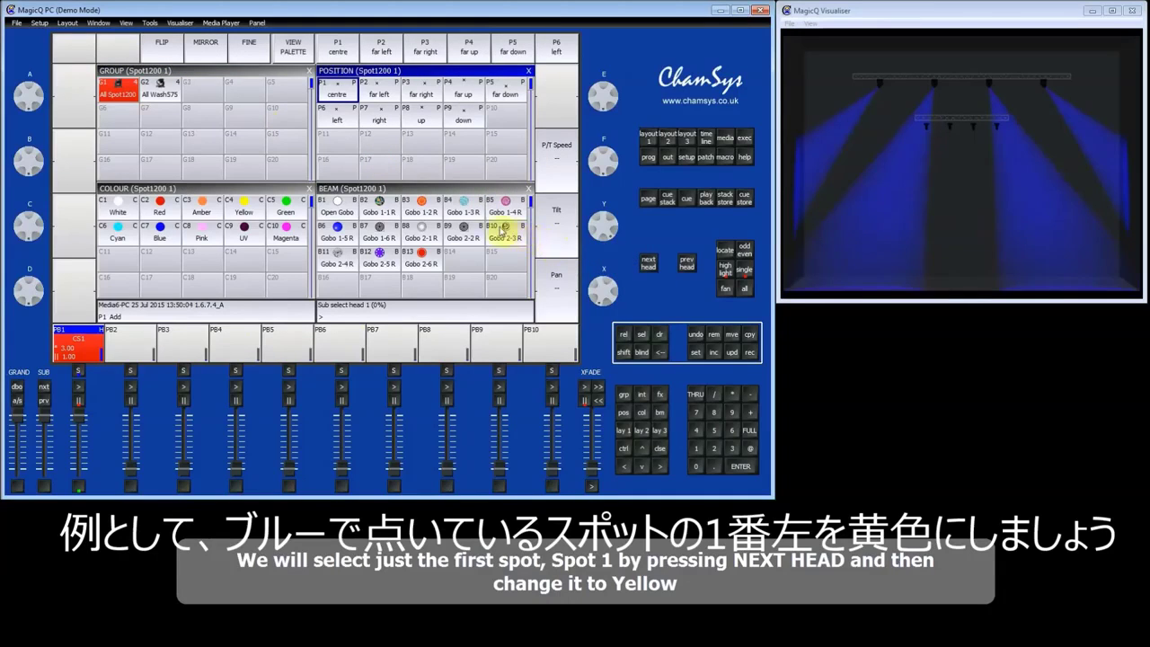
pyautogui.click(253, 212)
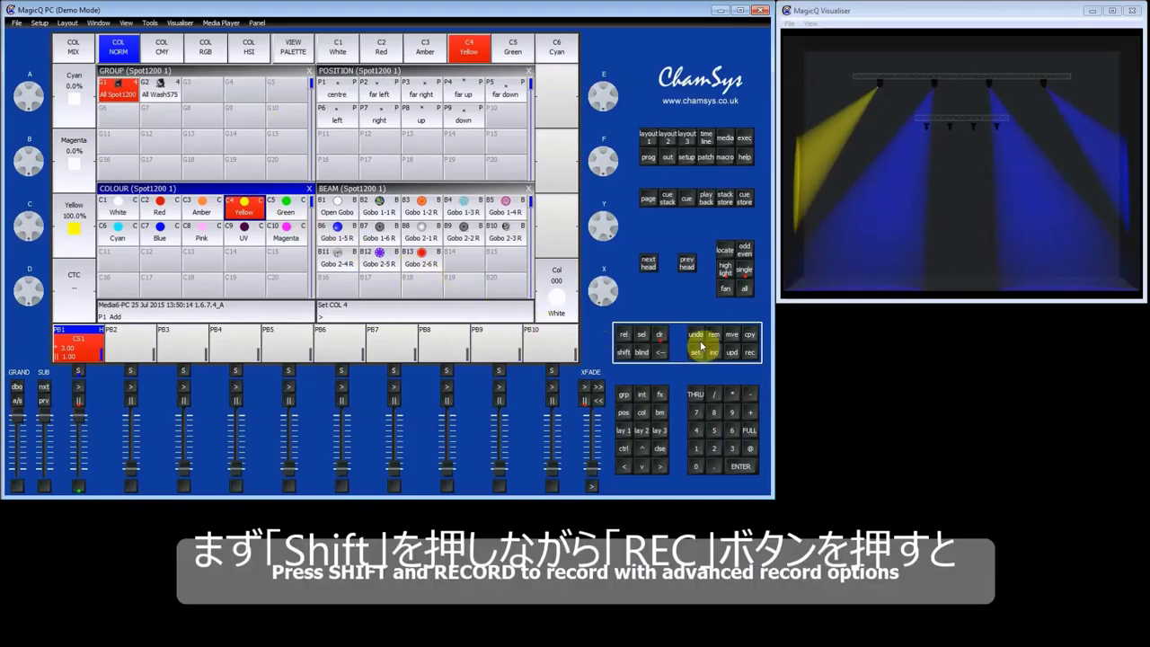
# Record-merge Spot 1's yellow into cues 1 + 3 of Playback 1
pyautogui.press('shift')
pyautogui.click(750, 353)
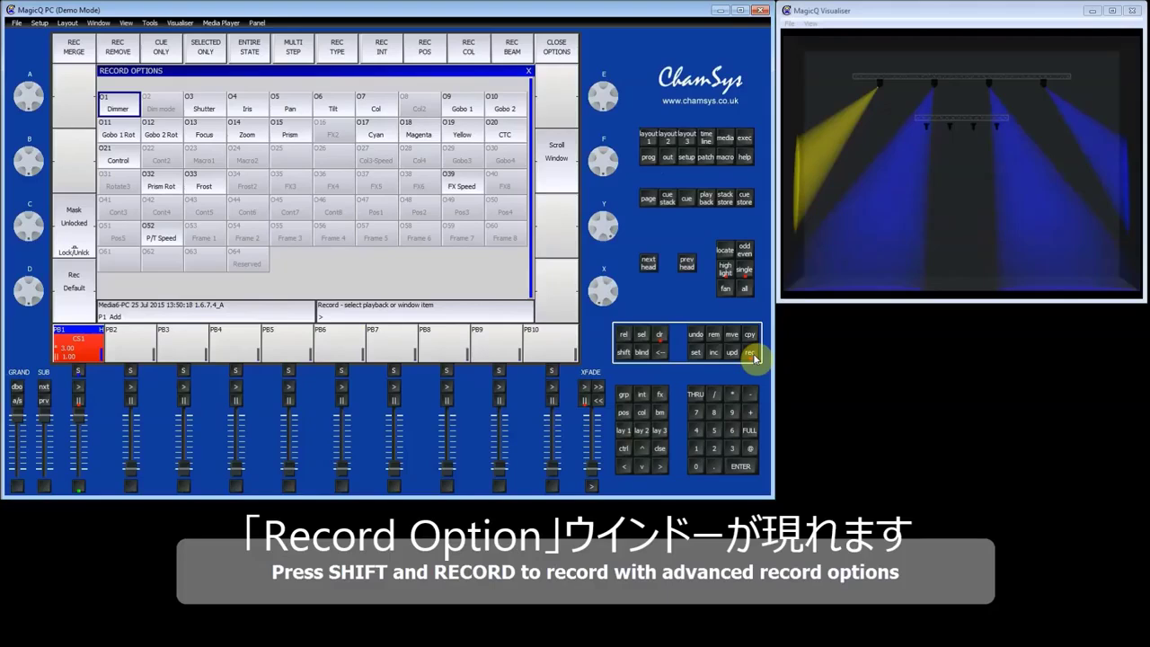
pyautogui.click(69, 52)
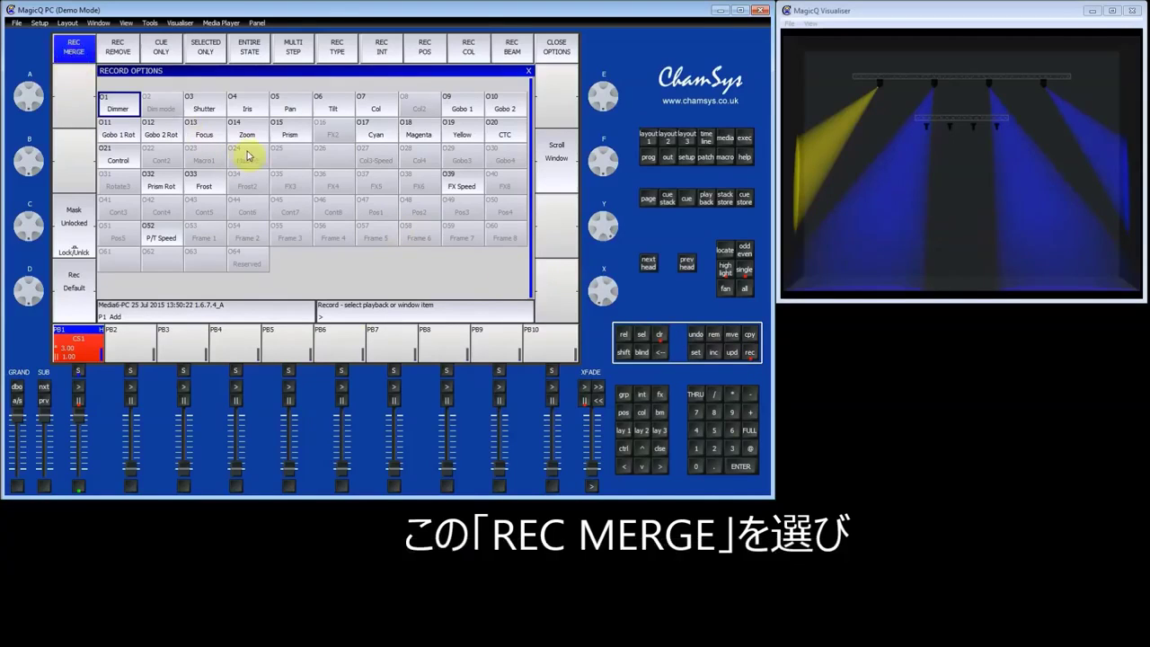
pyautogui.click(696, 452)
pyautogui.click(750, 416)
pyautogui.click(733, 449)
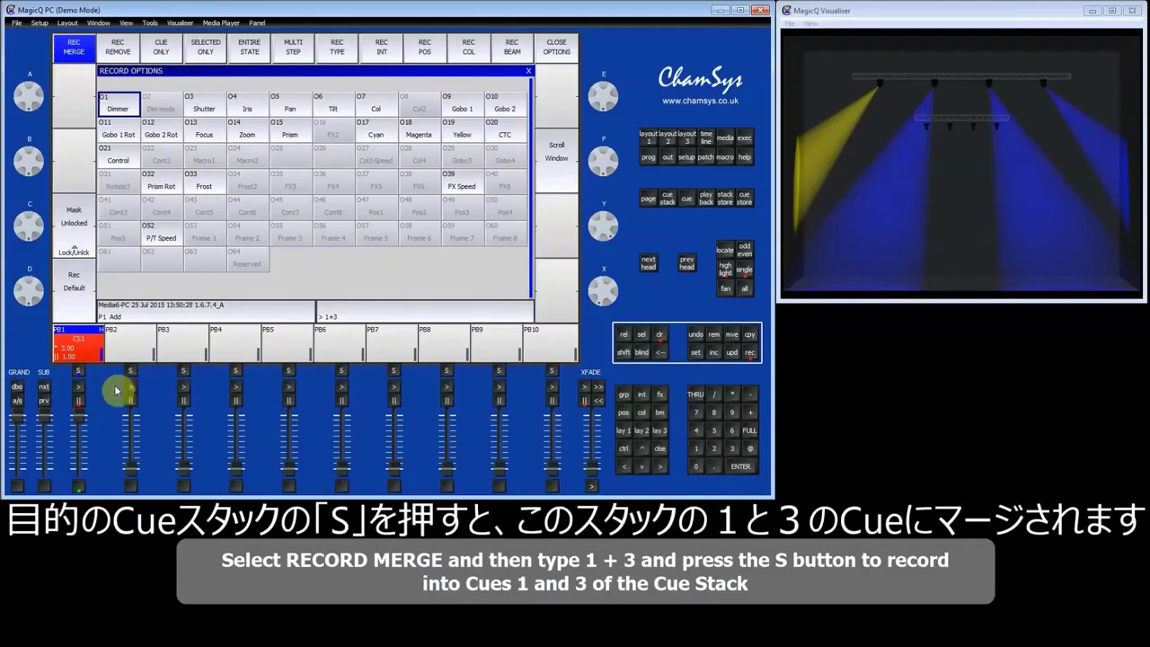
pyautogui.click(78, 376)
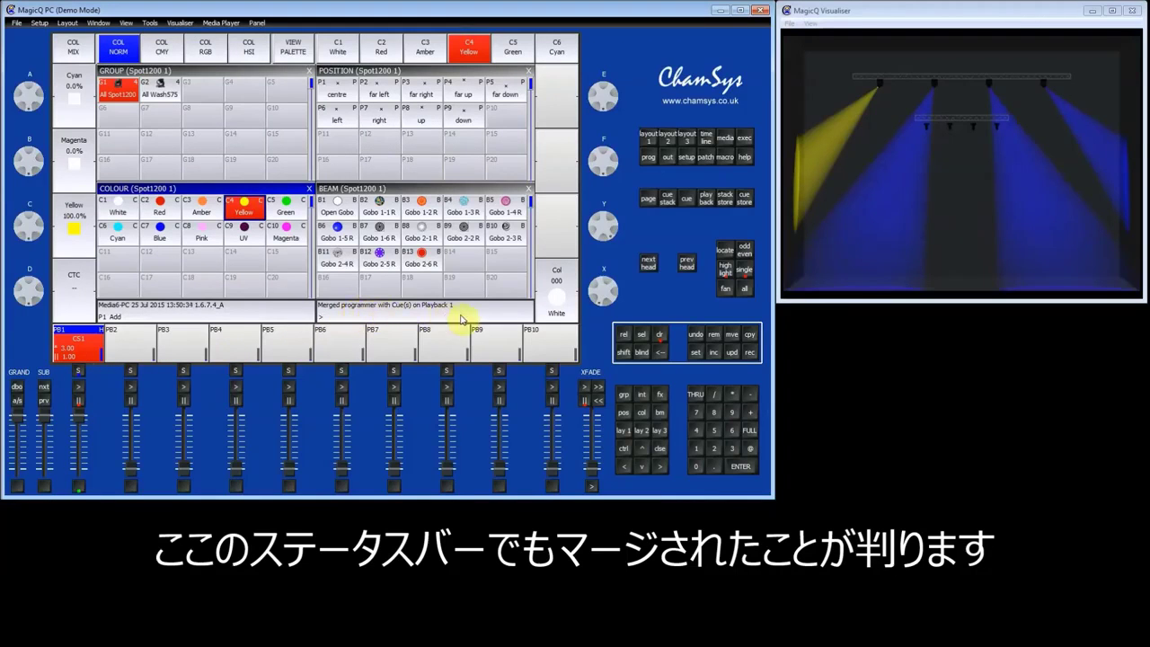
# Clear the programmer and step Playback 1 up to cue 3, checking Spot 1 stays yellow
pyautogui.click(660, 337)
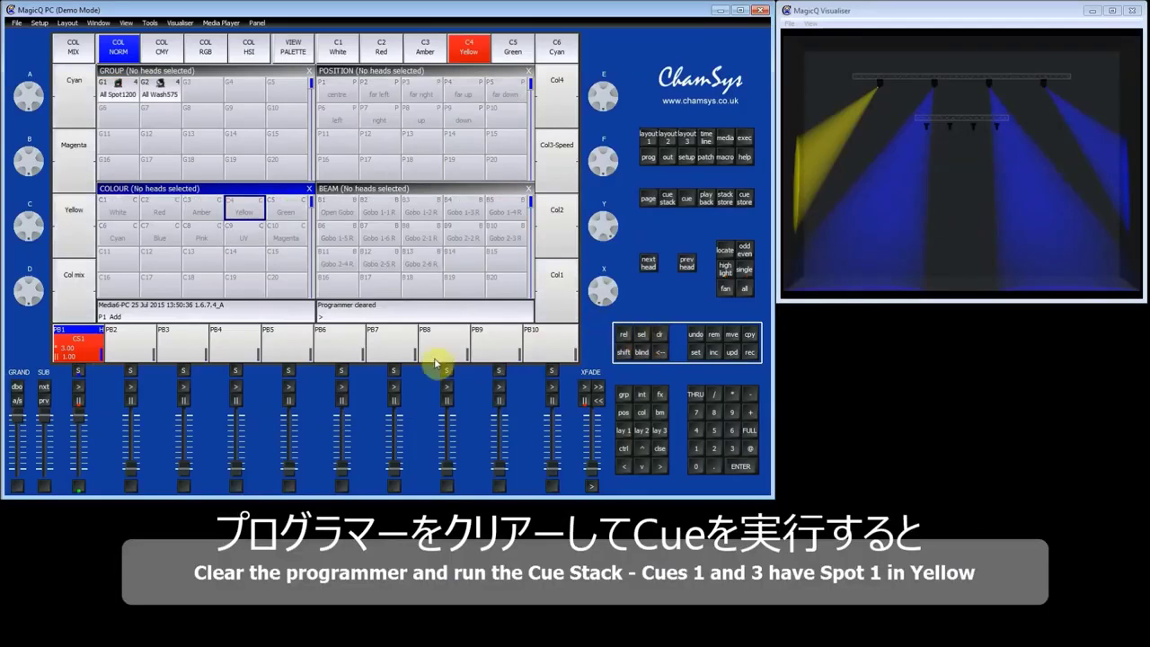
pyautogui.click(78, 389)
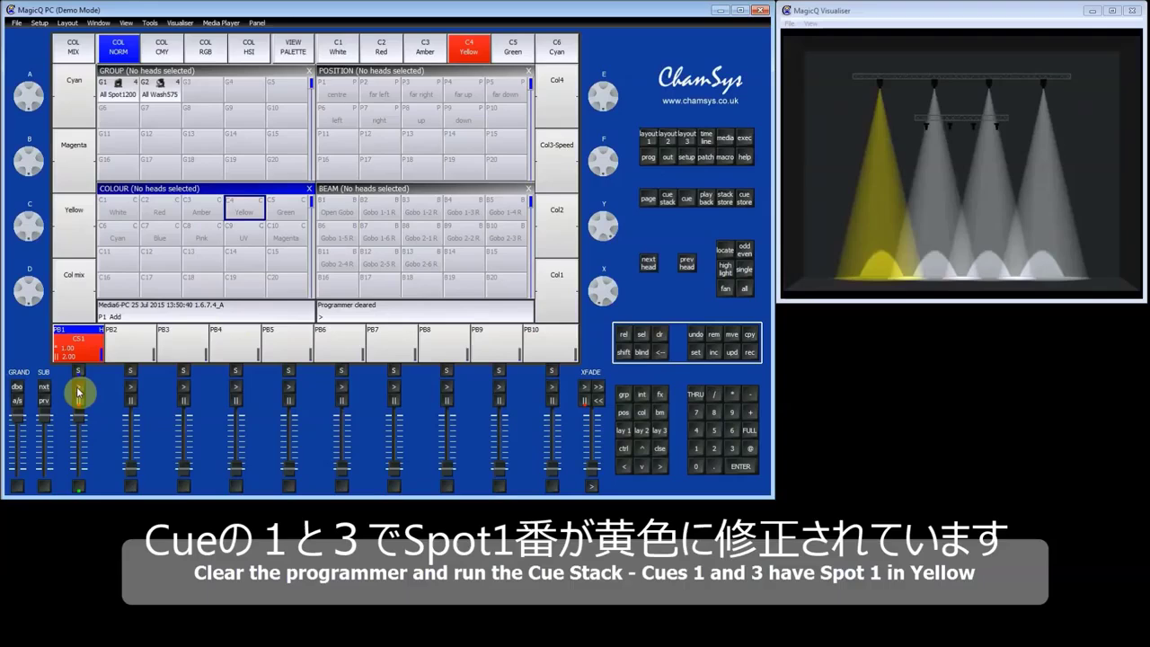
pyautogui.click(78, 389)
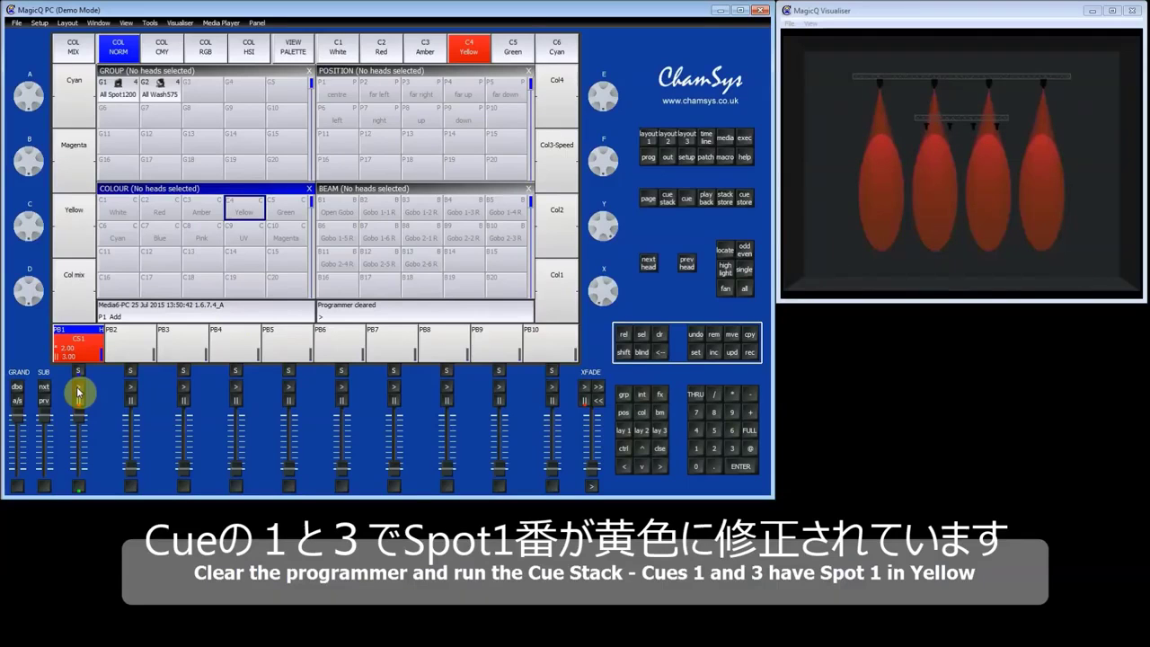
pyautogui.click(79, 390)
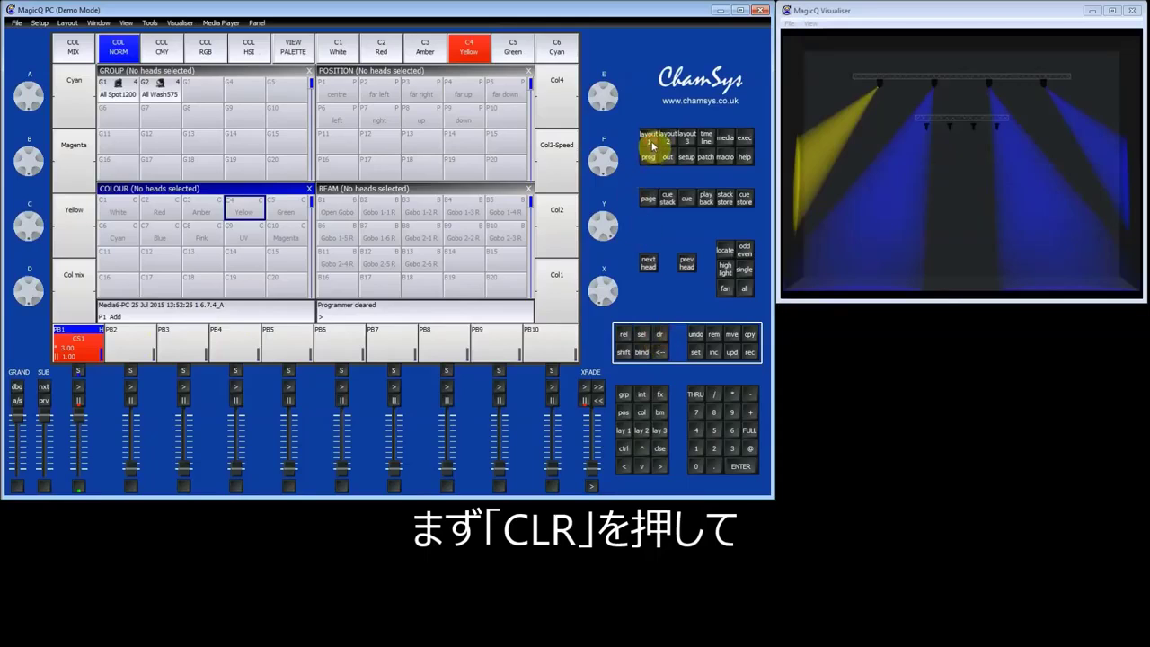
# Select only Spot 1, apply Yellow then Green palettes, and show the programmer window
pyautogui.click(228, 144)
pyautogui.click(118, 89)
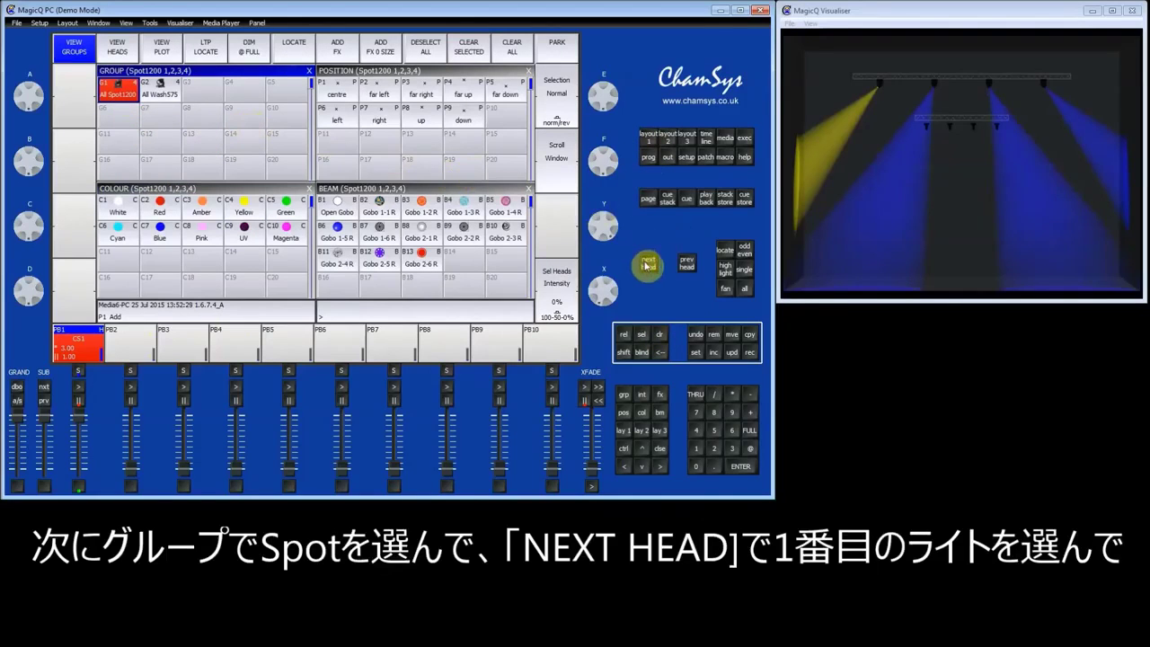
pyautogui.click(646, 264)
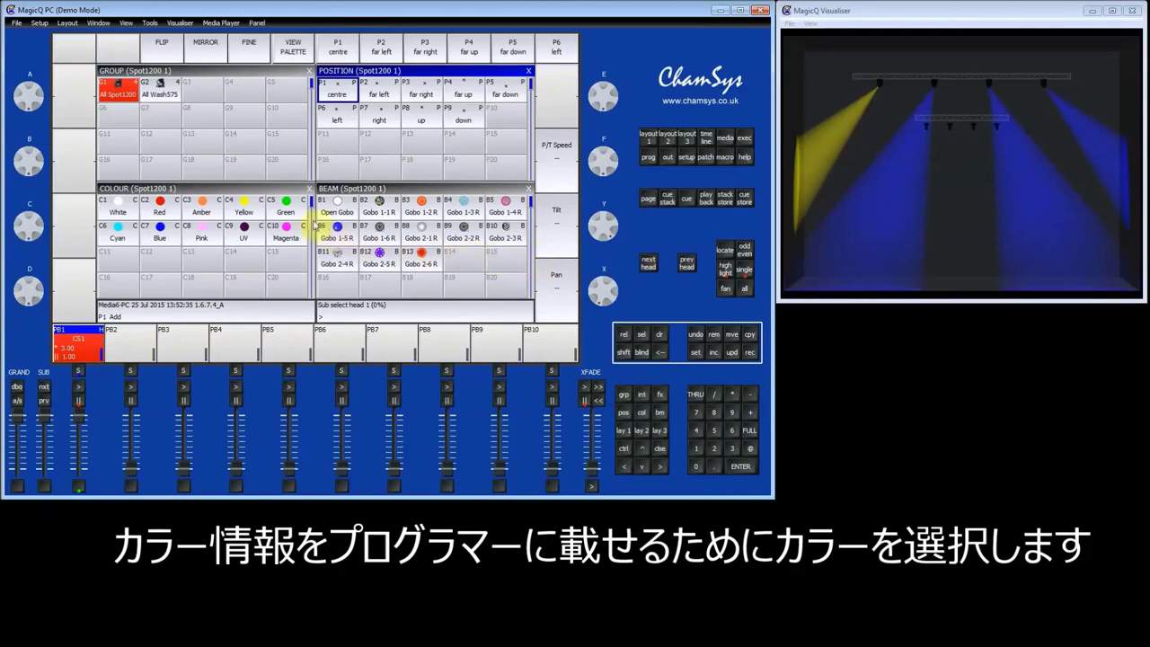
pyautogui.click(250, 213)
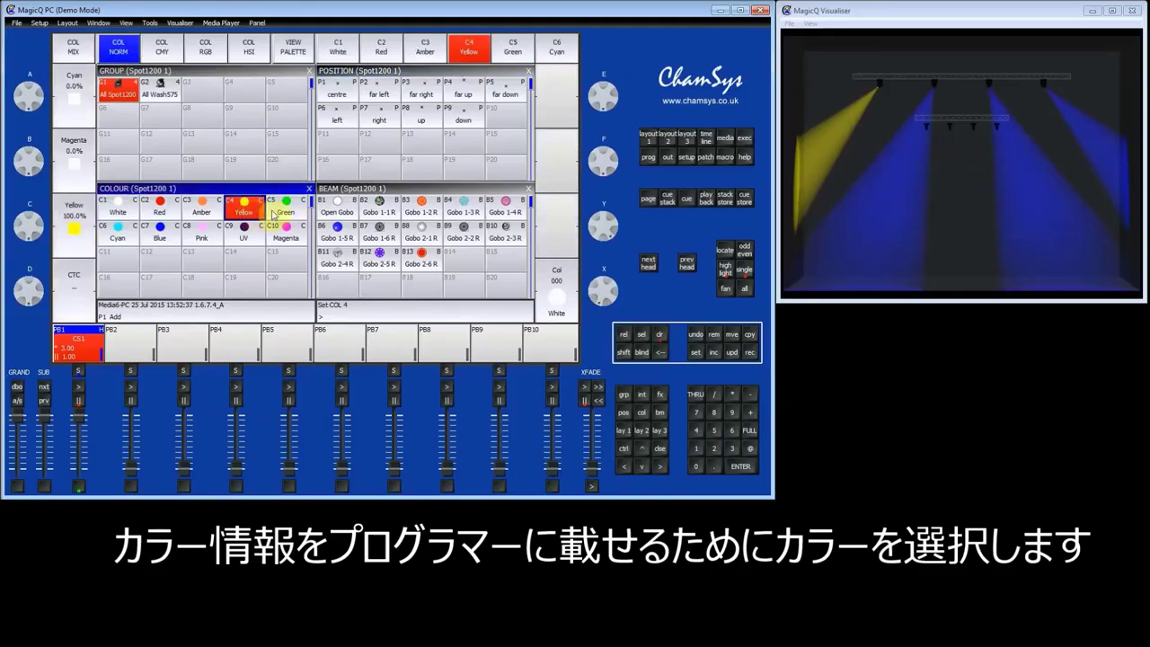
pyautogui.click(276, 213)
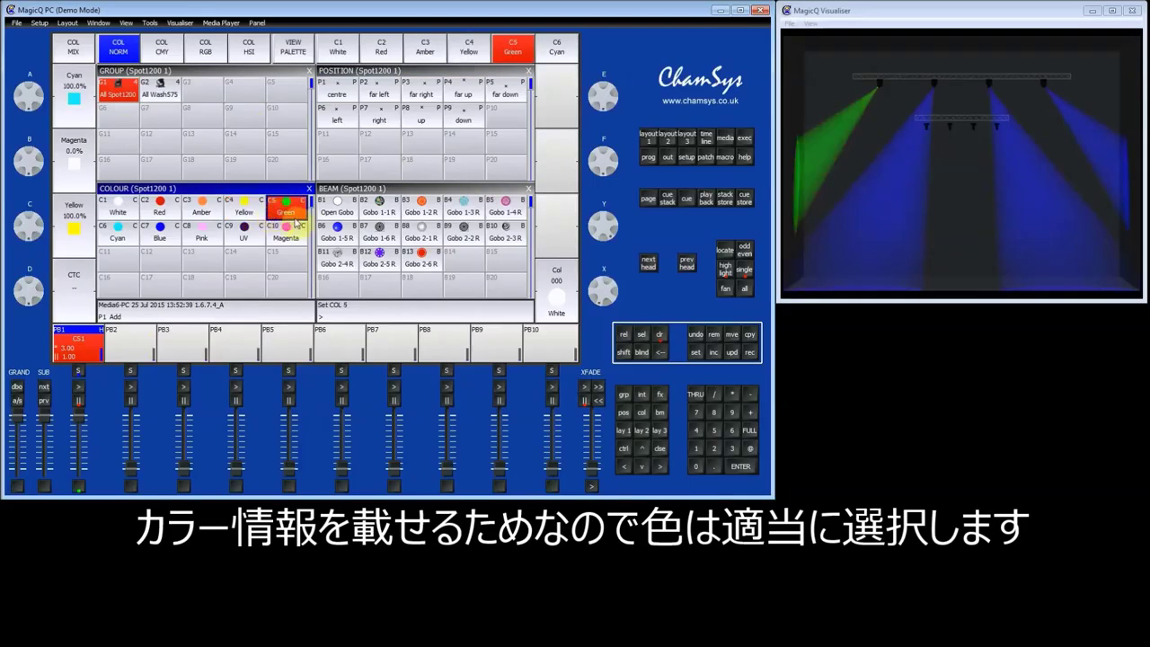
pyautogui.click(648, 157)
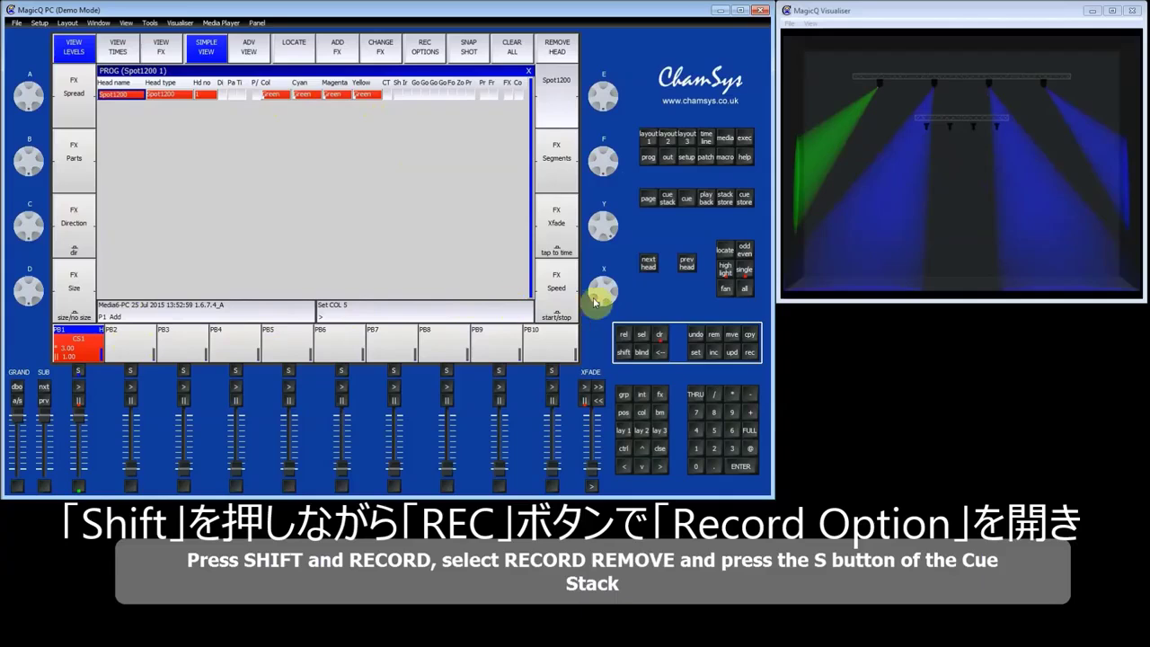
# Use REC REMOVE to strip Spot 1's green values from Playback 1's entire cue stack
pyautogui.keyDown('shift'); pyautogui.click(750, 352); pyautogui.keyUp('shift')
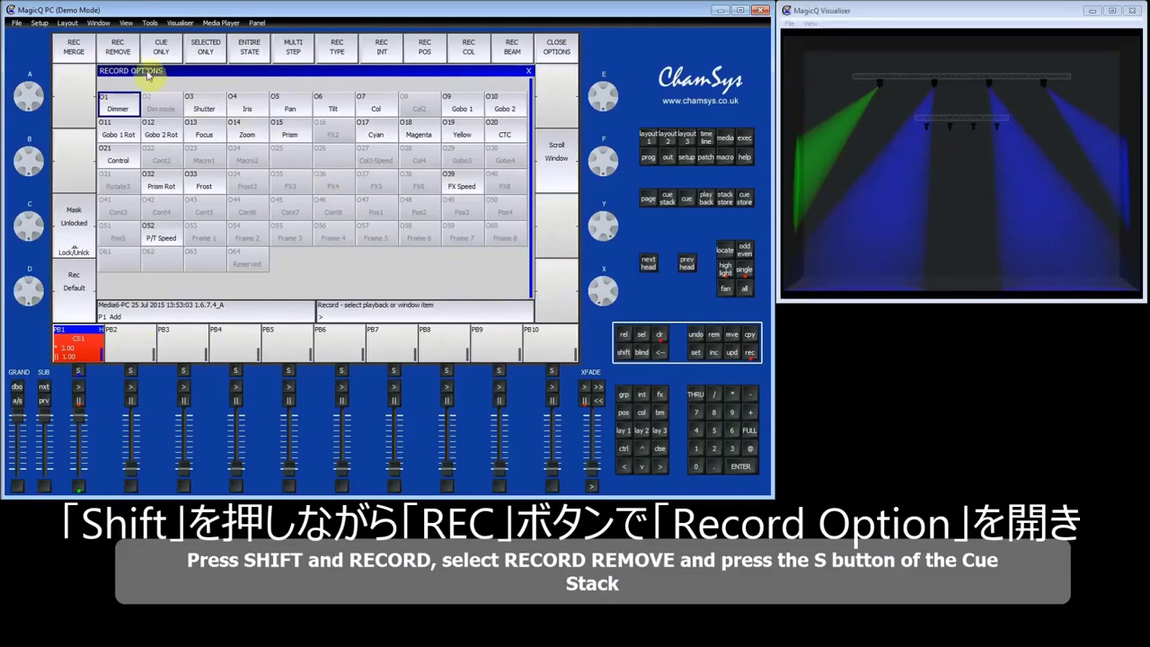
pyautogui.click(126, 52)
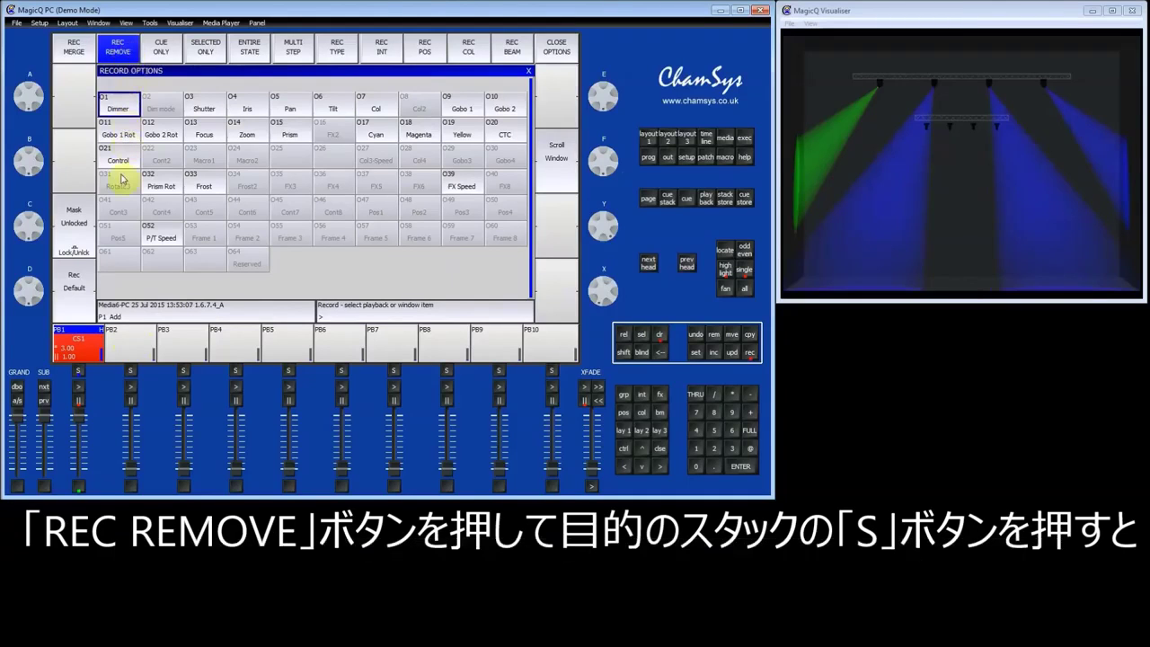
pyautogui.click(80, 372)
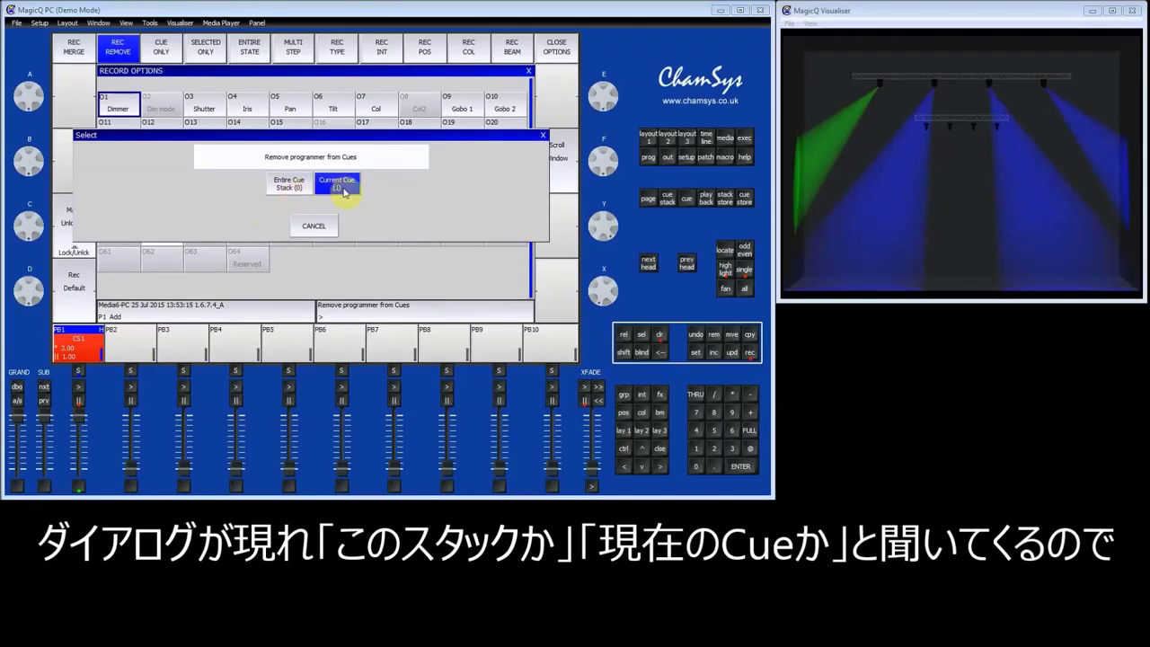
pyautogui.click(284, 186)
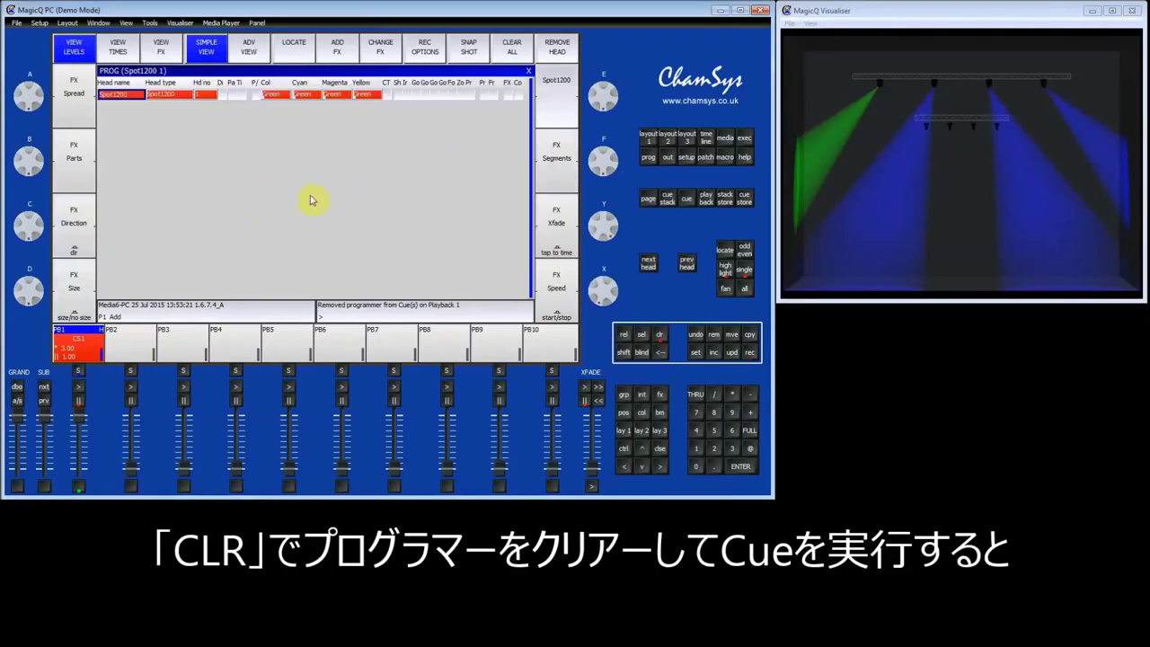
# Clear the programmer and press Playback 1's GO four times to check Spot 1's colour
pyautogui.click(660, 333)
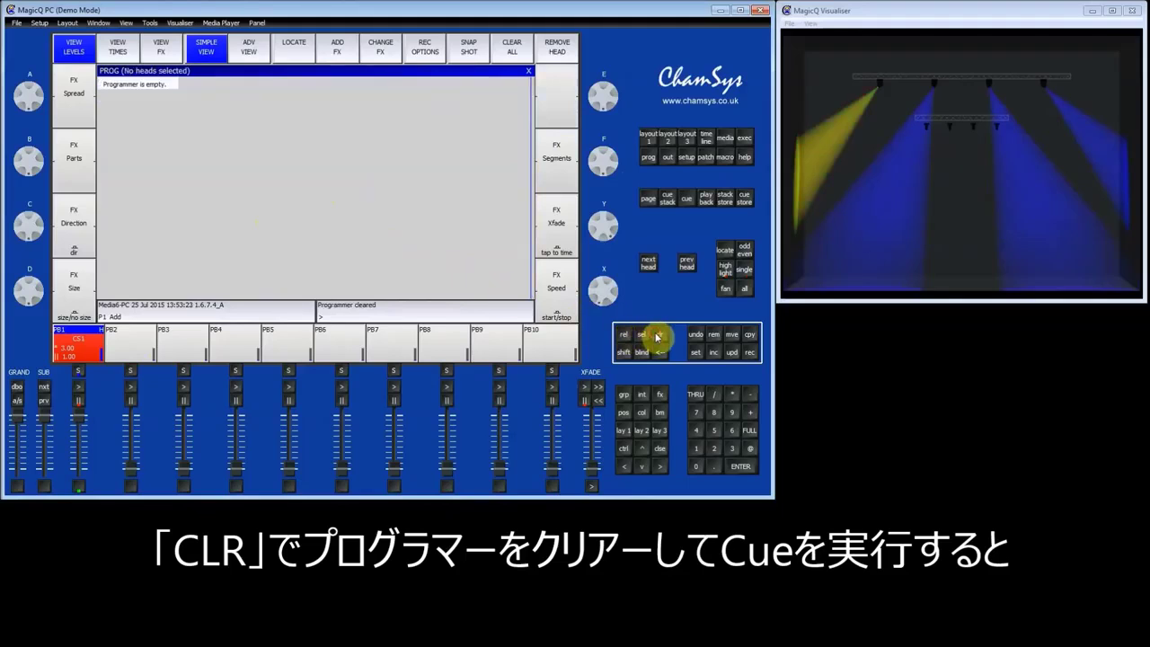
pyautogui.click(80, 392)
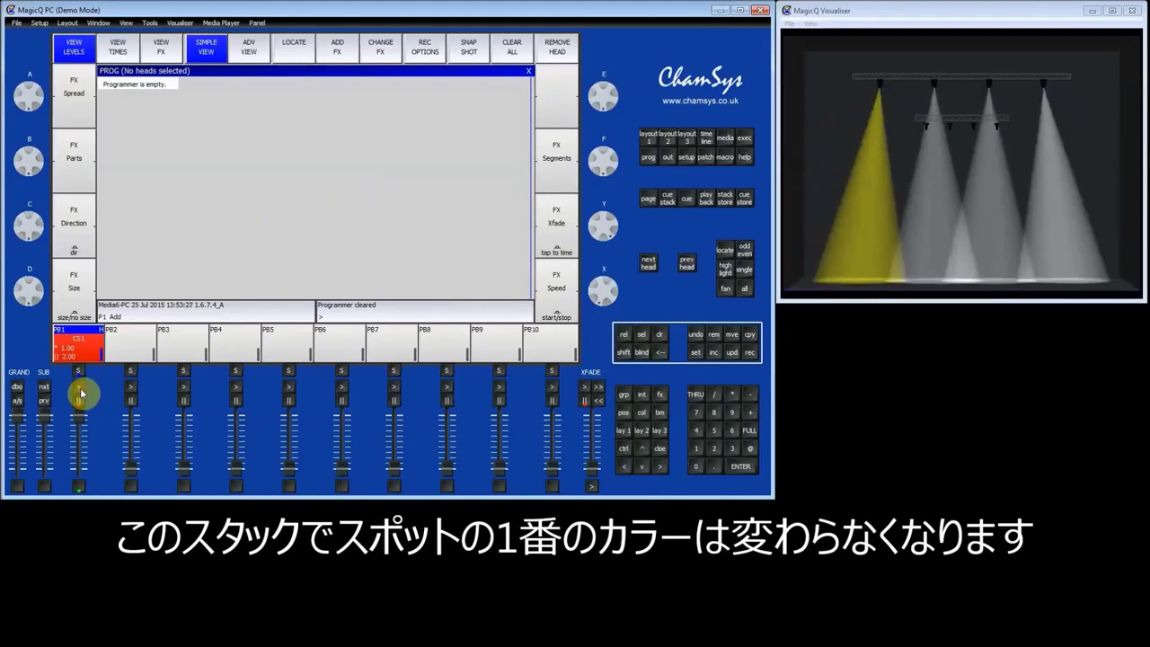
pyautogui.click(80, 392)
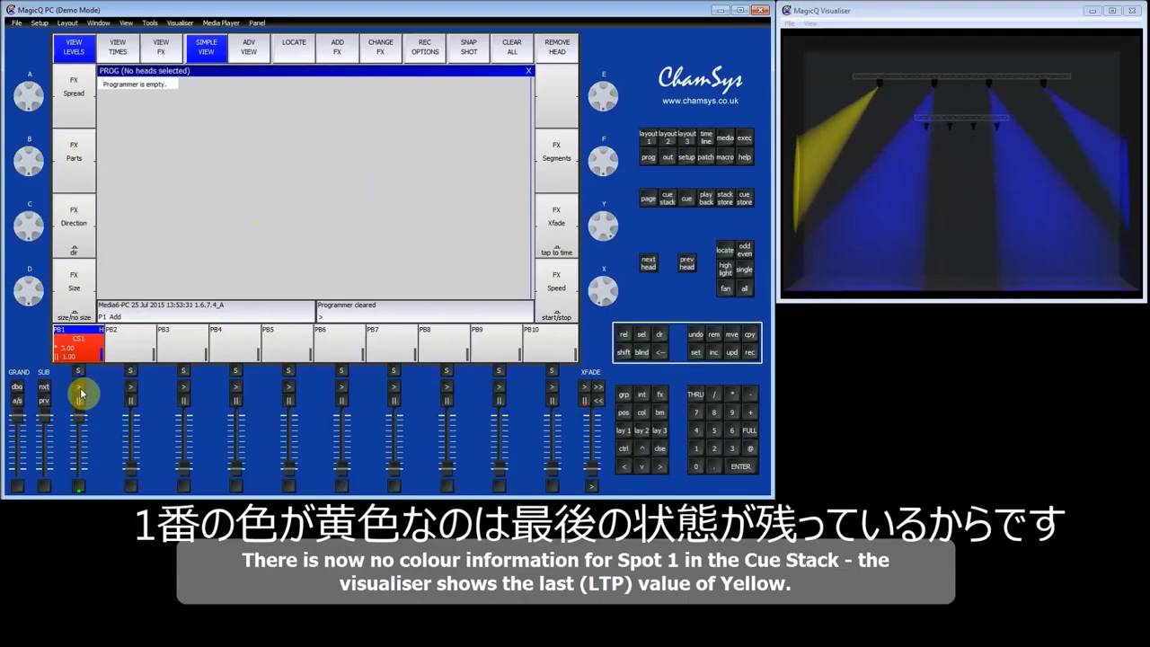
pyautogui.click(80, 392)
pyautogui.click(80, 393)
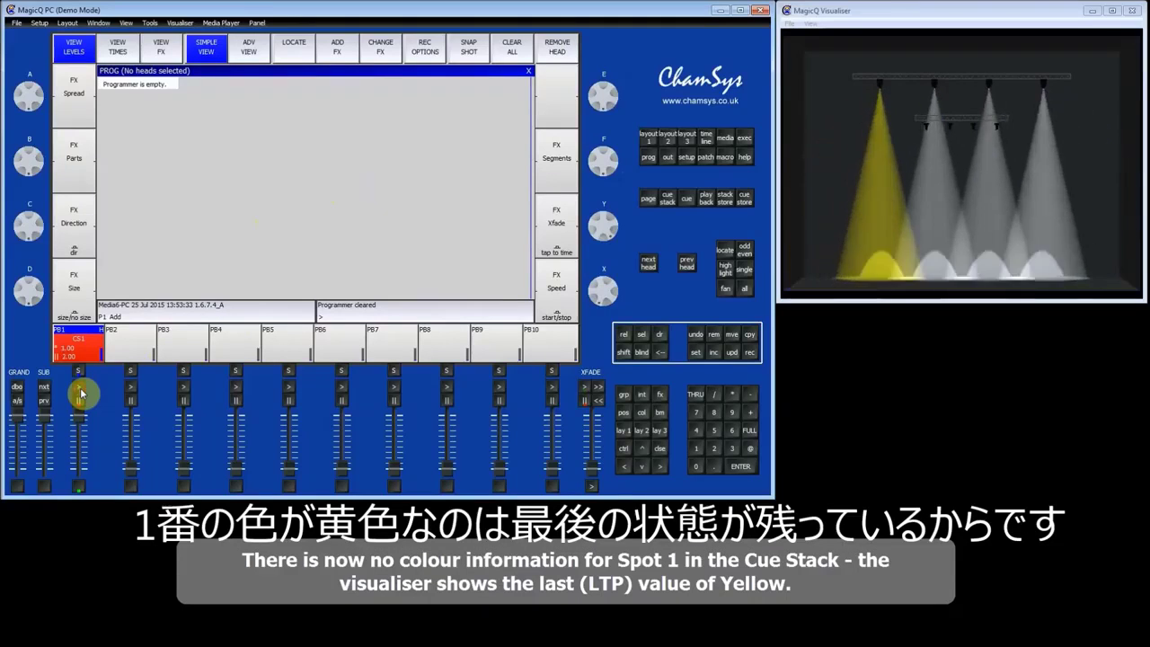
pyautogui.click(80, 393)
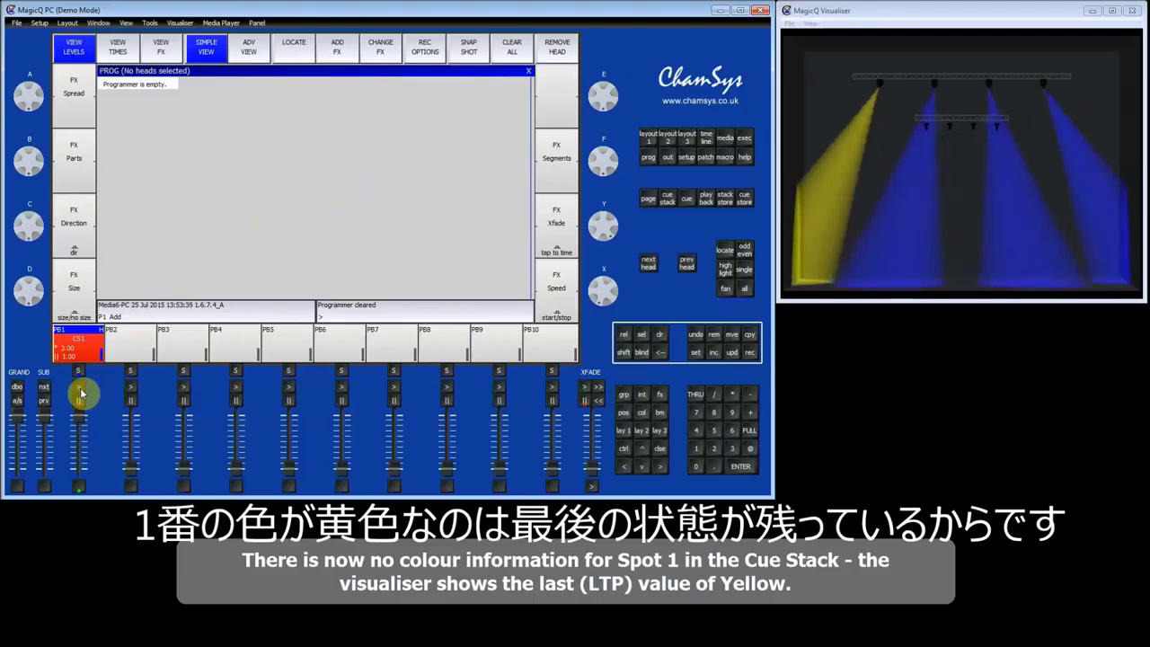
# Open the Cue window showing the current Playback 1 cue's four Spot1200 heads
pyautogui.click(689, 199)
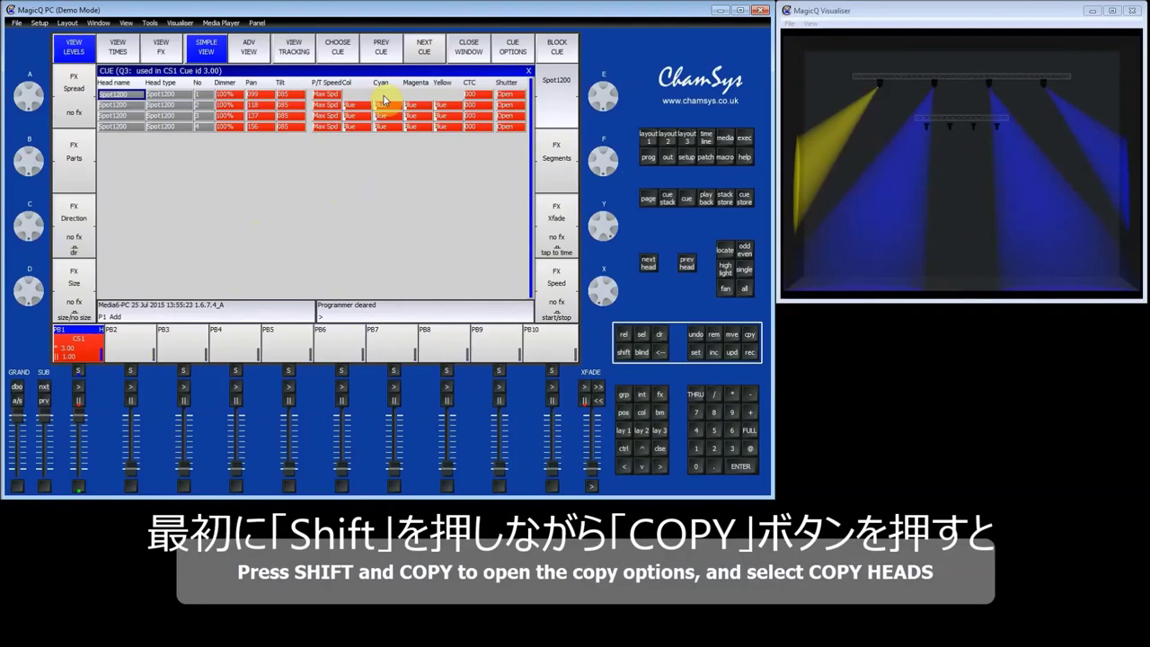
# Copy heads 2 @ 1, giving Spot 1 Spot 2's values across Playback 1's entire cue stack
pyautogui.press('shift')
pyautogui.click(750, 337)
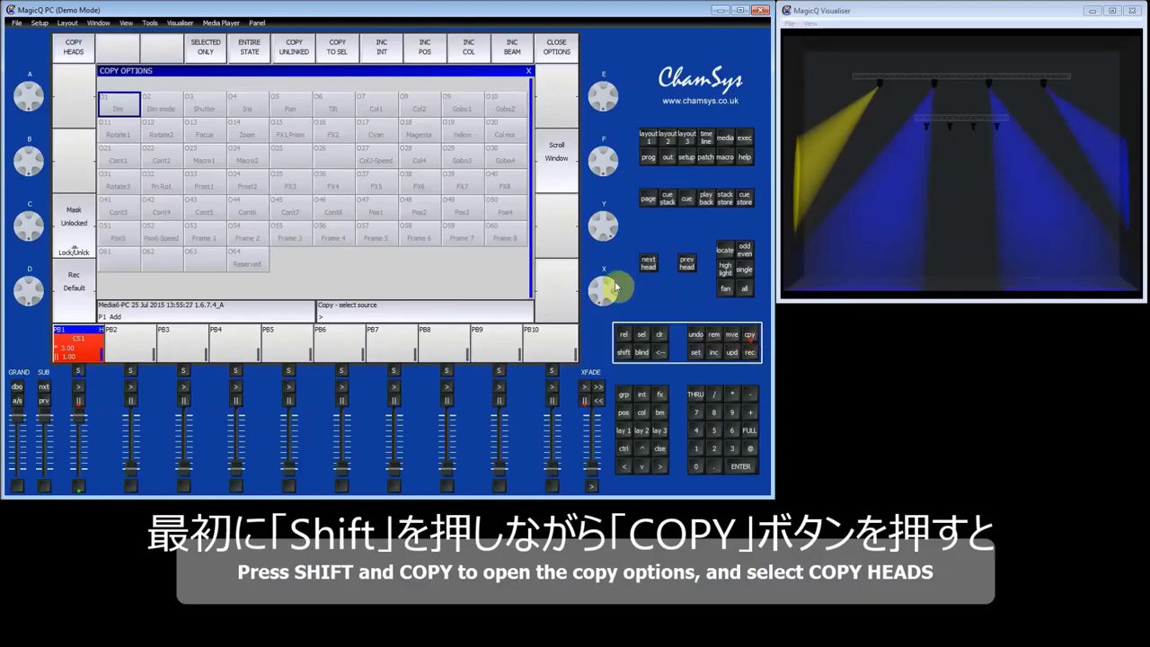
pyautogui.click(77, 50)
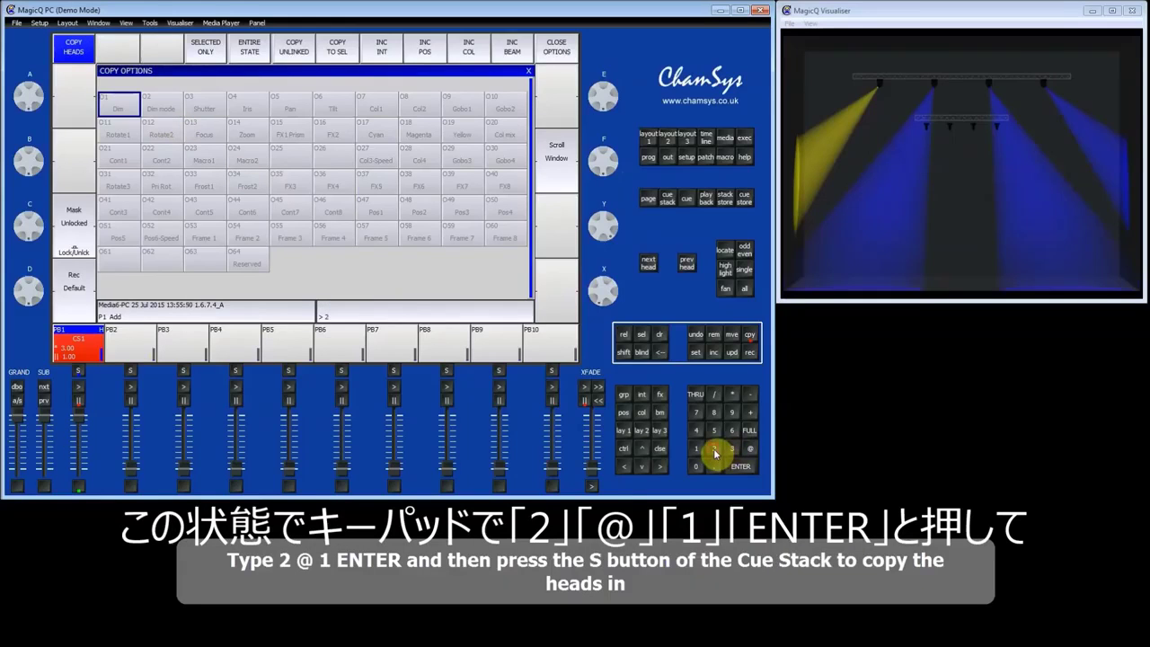
pyautogui.click(751, 449)
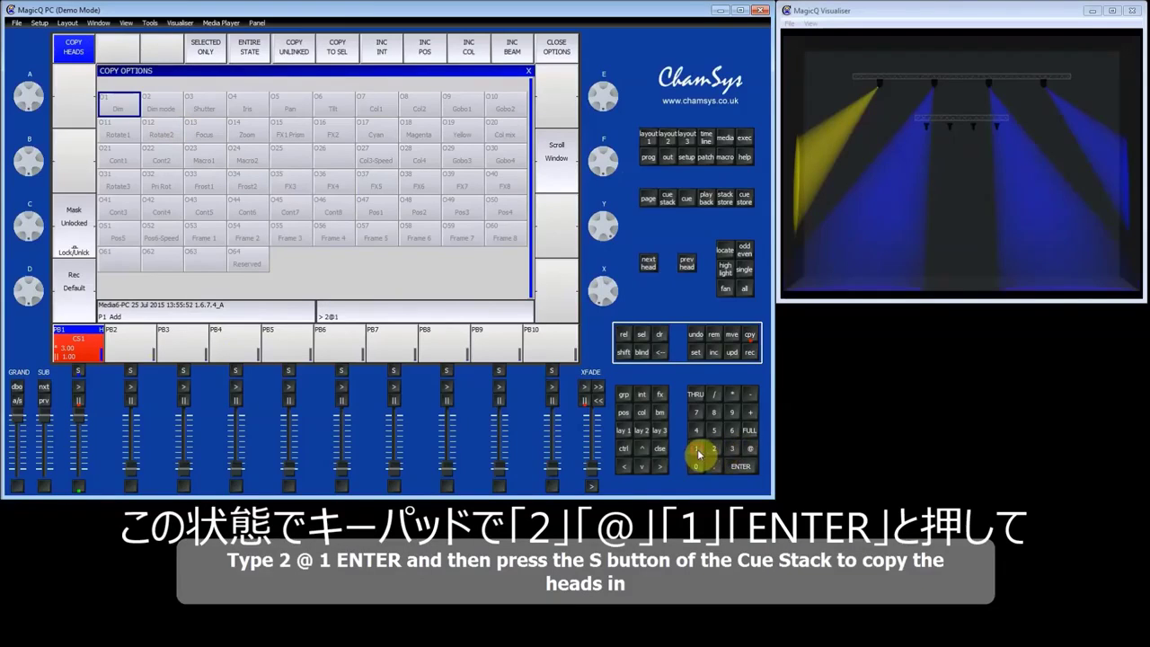
pyautogui.click(740, 467)
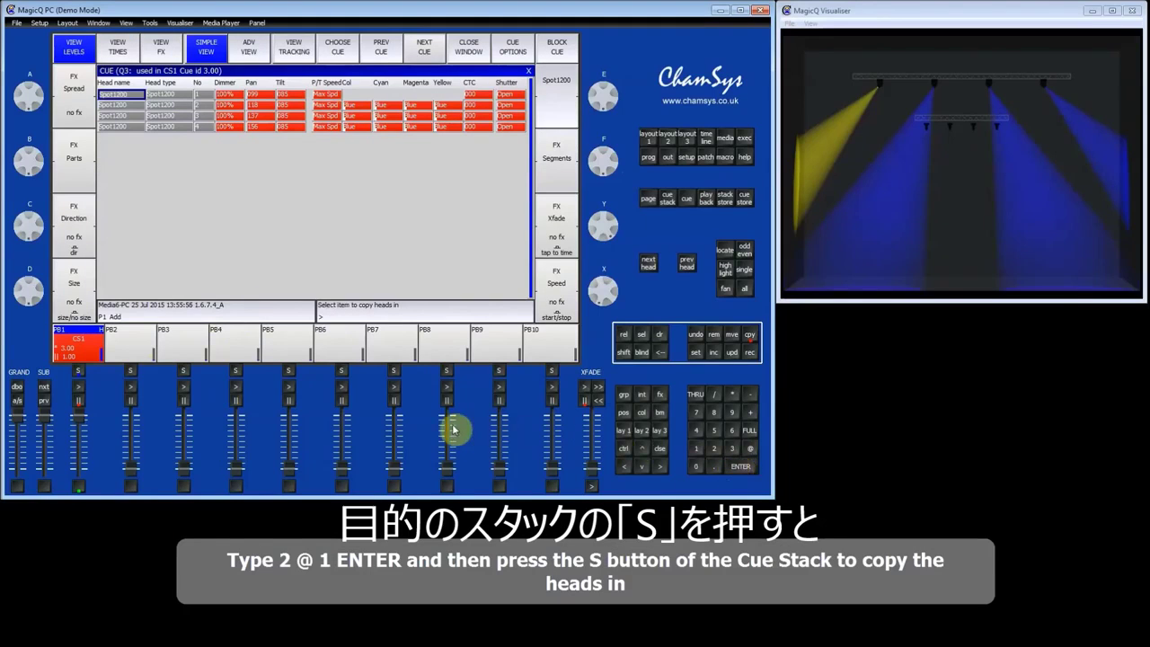
pyautogui.click(79, 372)
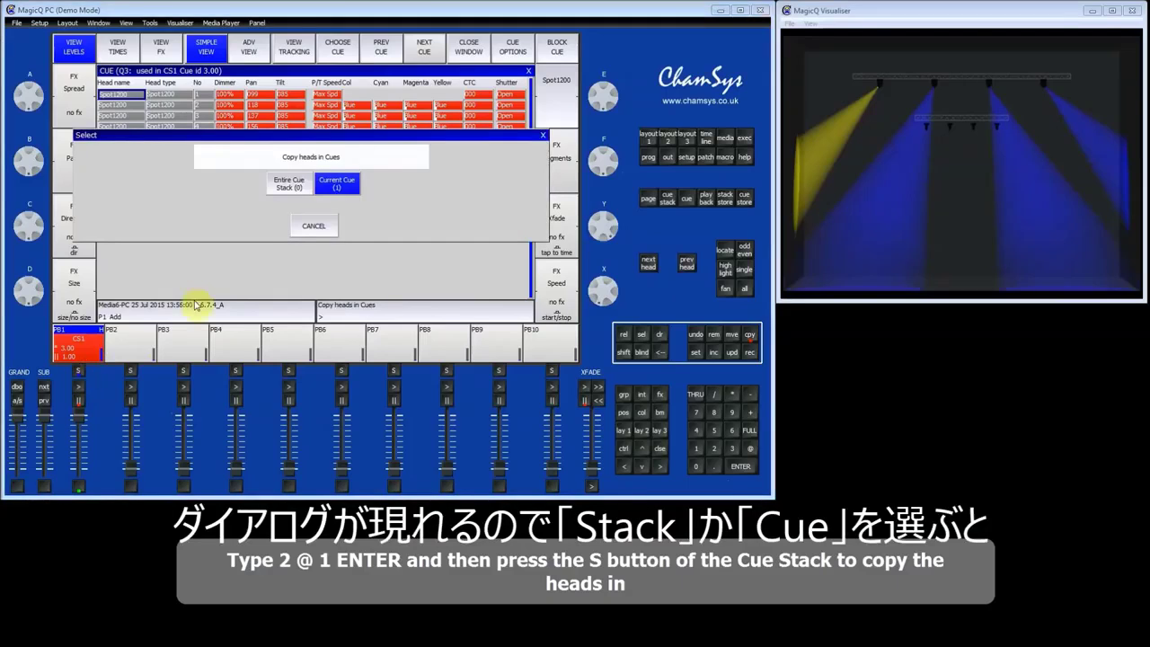
pyautogui.click(297, 187)
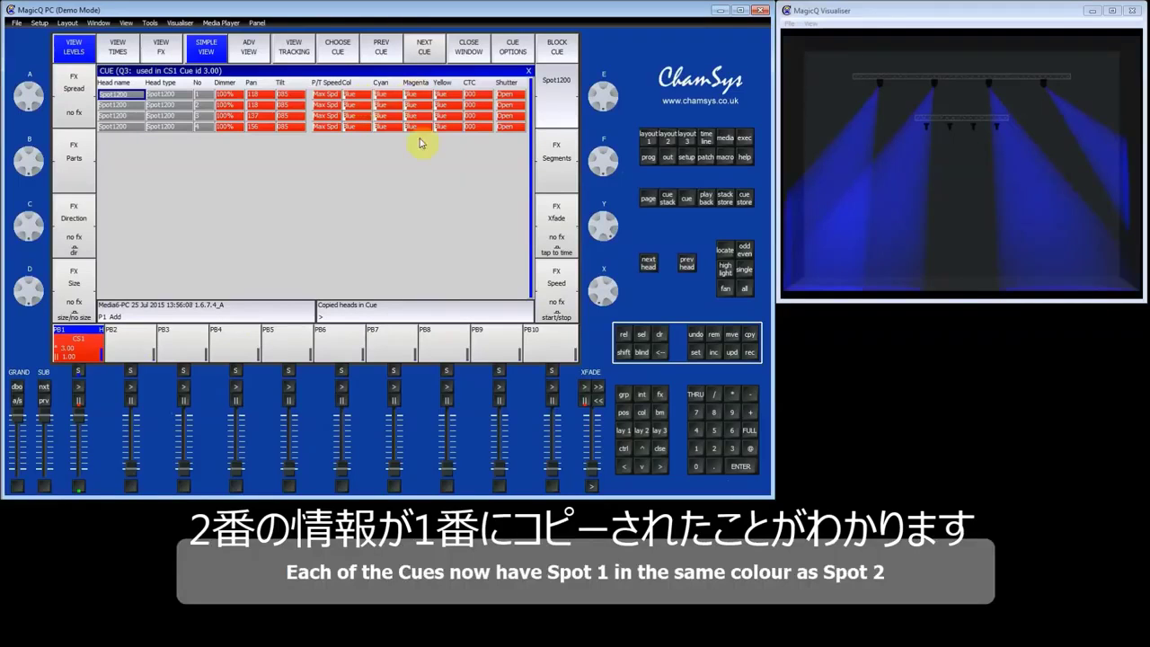
# Run Playback 1 through cues 2 and 1 to check Spot 1 now matches Spot 2
pyautogui.click(79, 388)
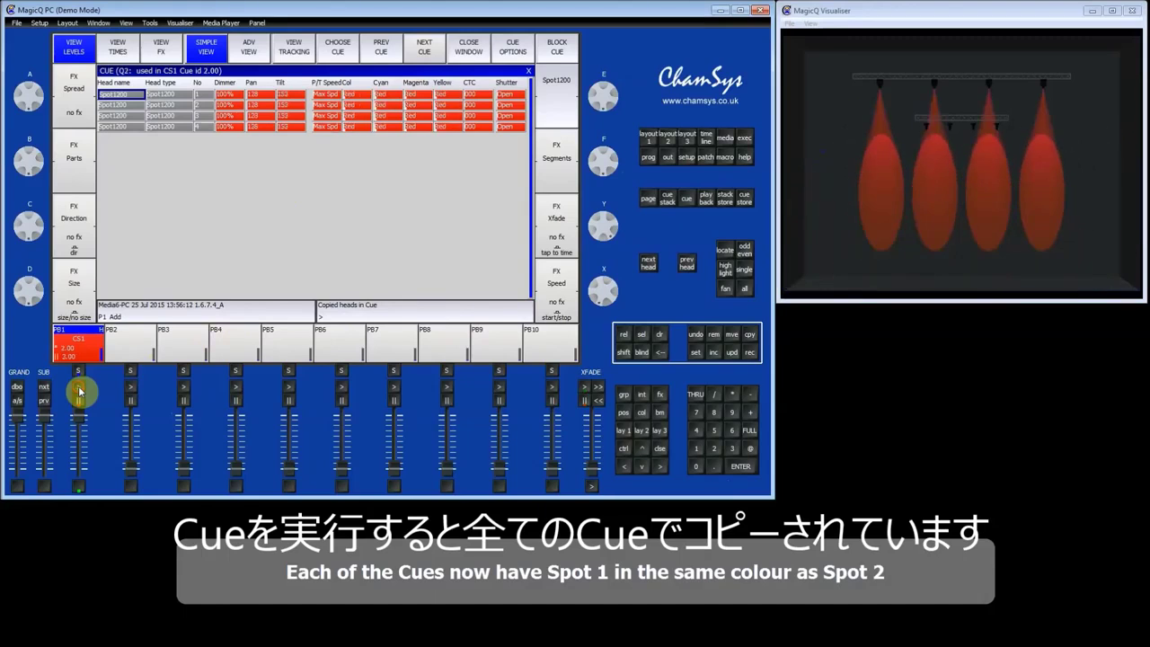
pyautogui.click(80, 388)
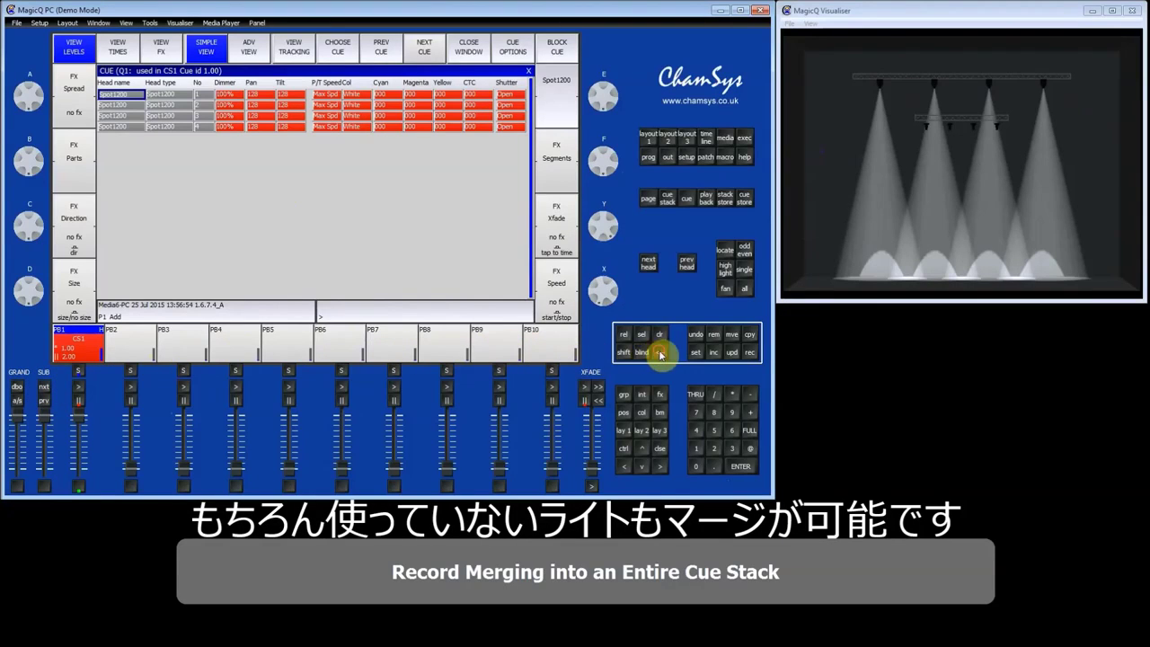
# Locate the G2 All Wash575 group, colour it C5 Green and tilt it to 59
pyautogui.click(647, 144)
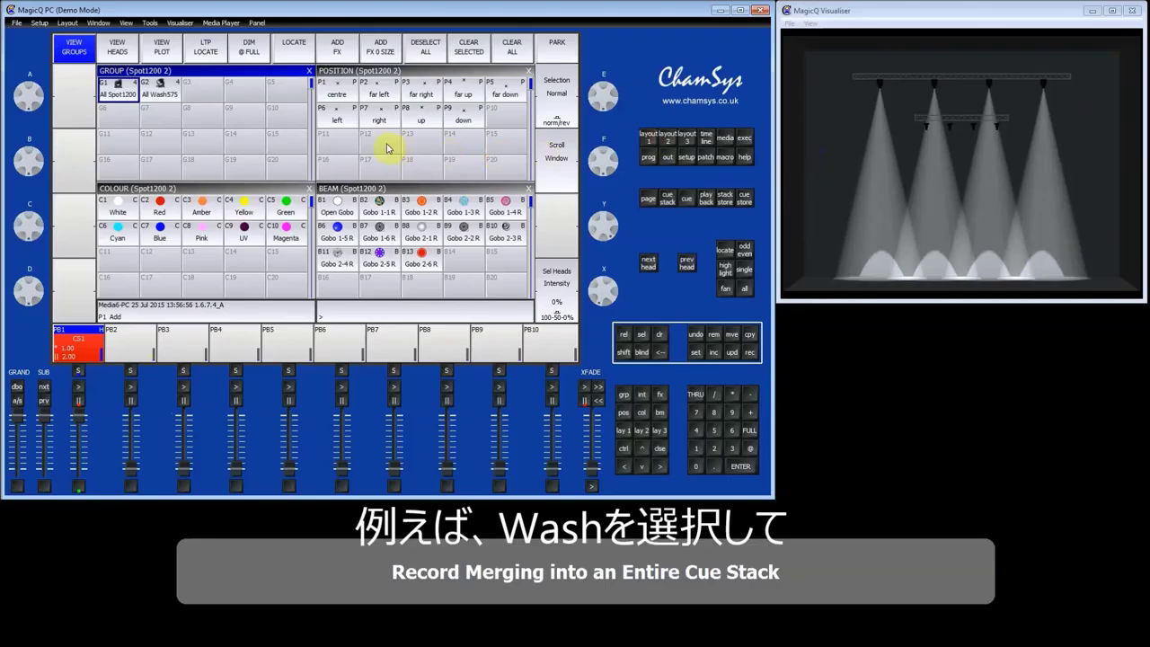
pyautogui.click(164, 93)
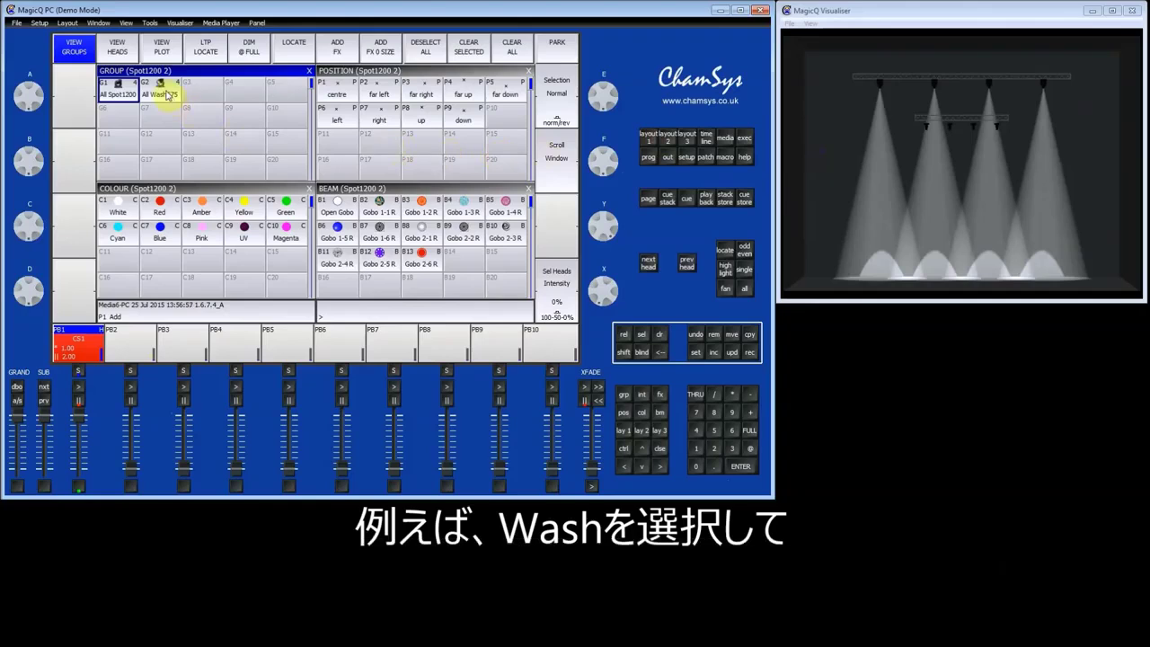
pyautogui.click(293, 47)
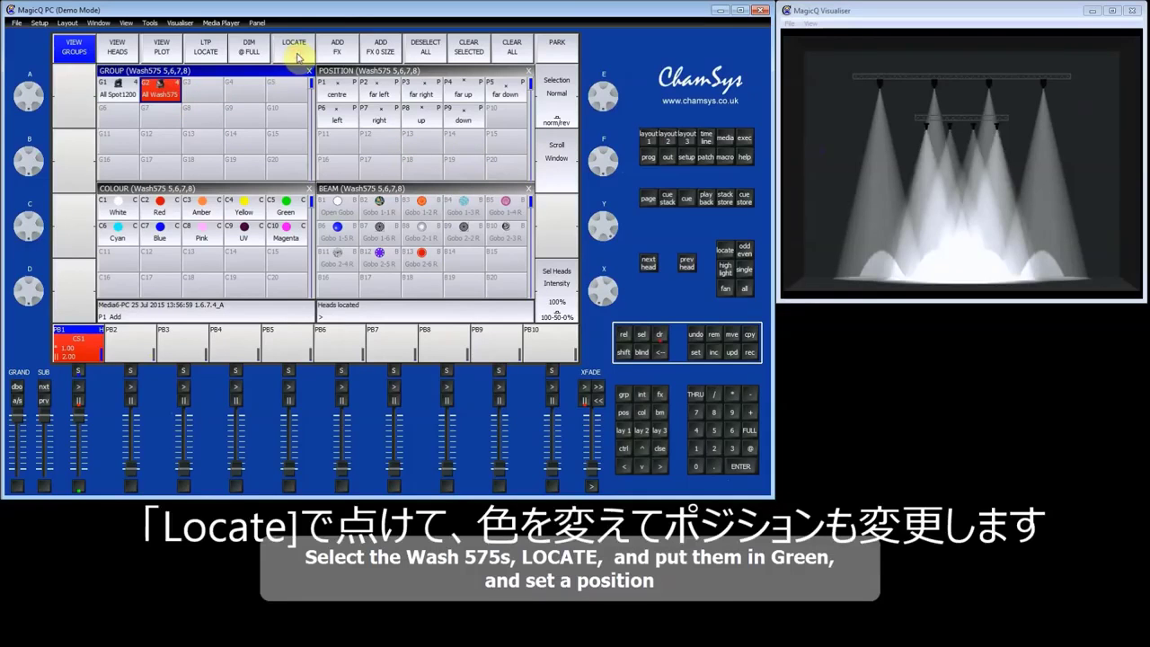
pyautogui.click(283, 212)
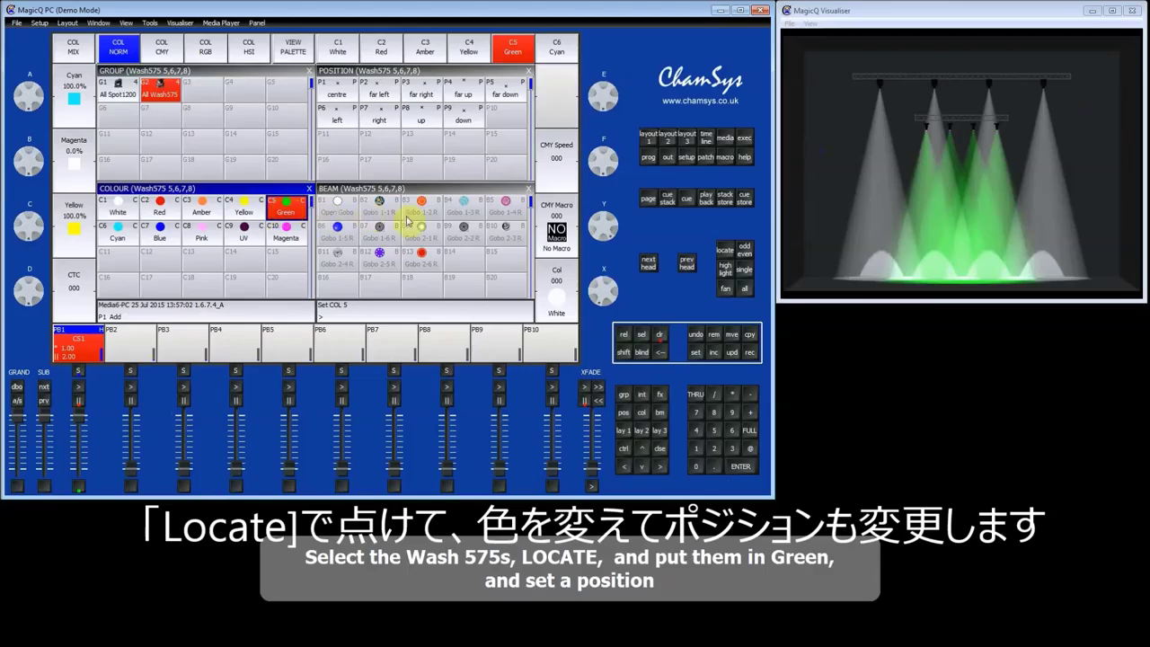
pyautogui.click(624, 412)
pyautogui.moveTo(606, 225); pyautogui.dragTo(622, 275)
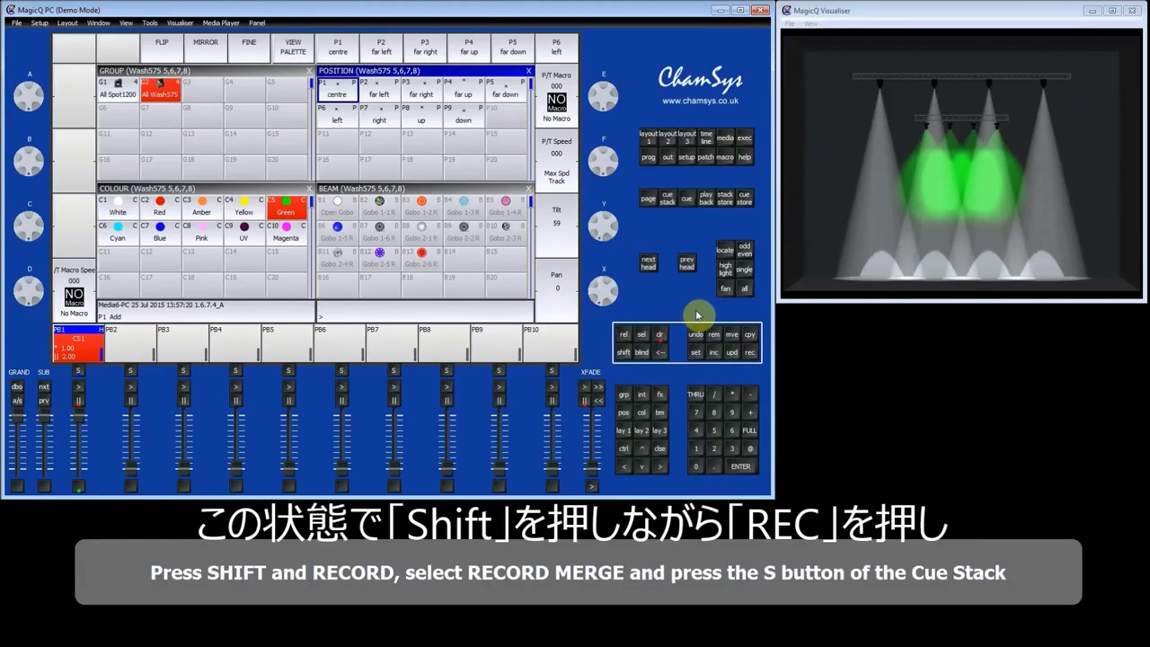
# Record-merge the programmer into Playback 1's entire cue stack
pyautogui.keyDown('shift'); pyautogui.click(752, 353); pyautogui.keyUp('shift')
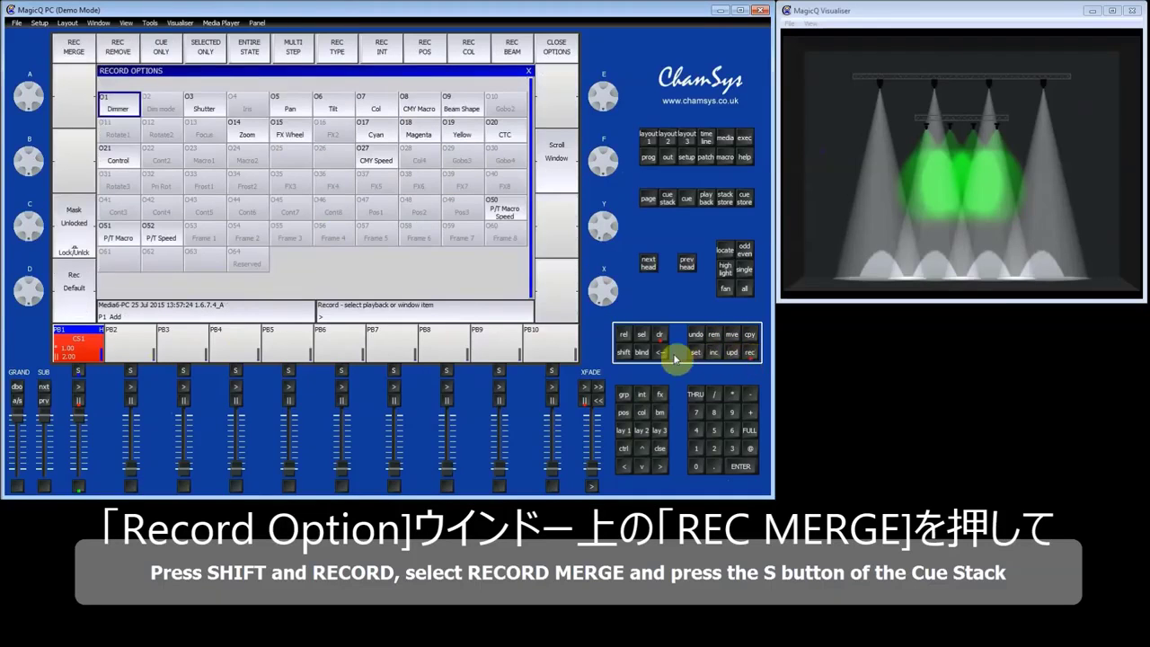
pyautogui.click(76, 51)
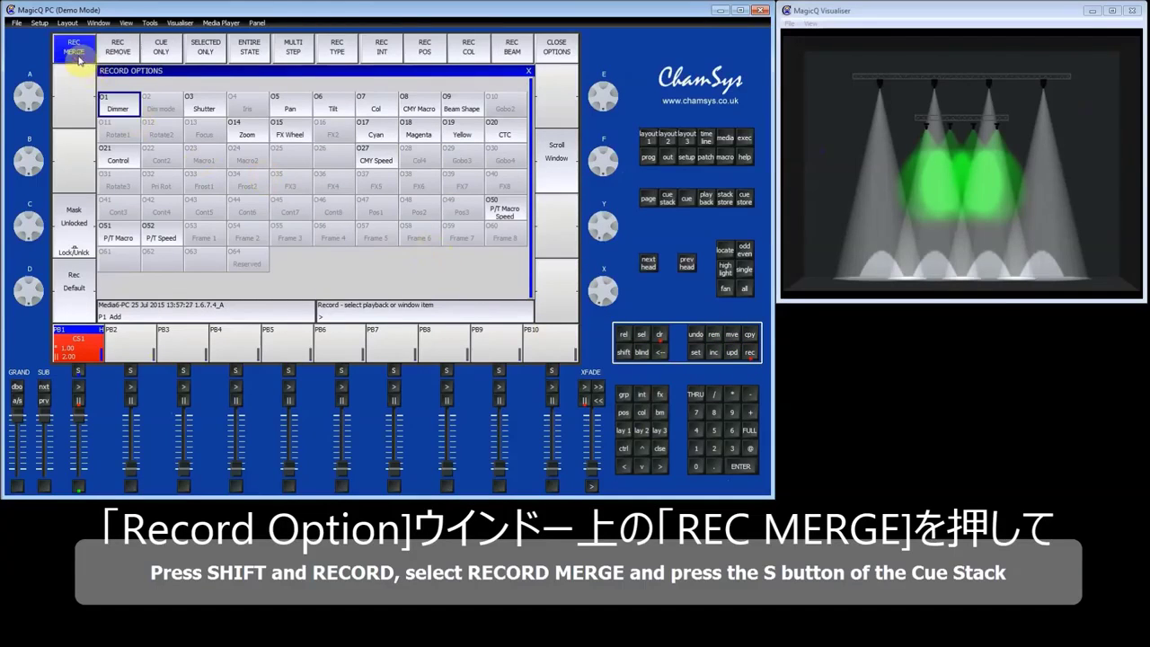
pyautogui.click(79, 370)
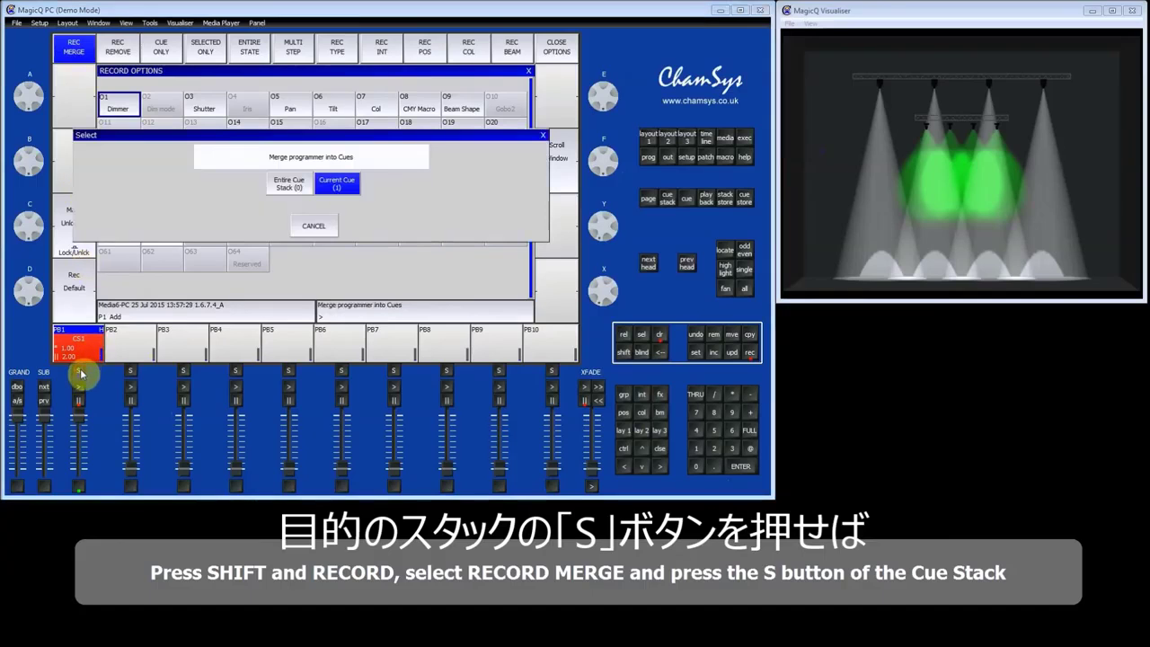
pyautogui.click(283, 189)
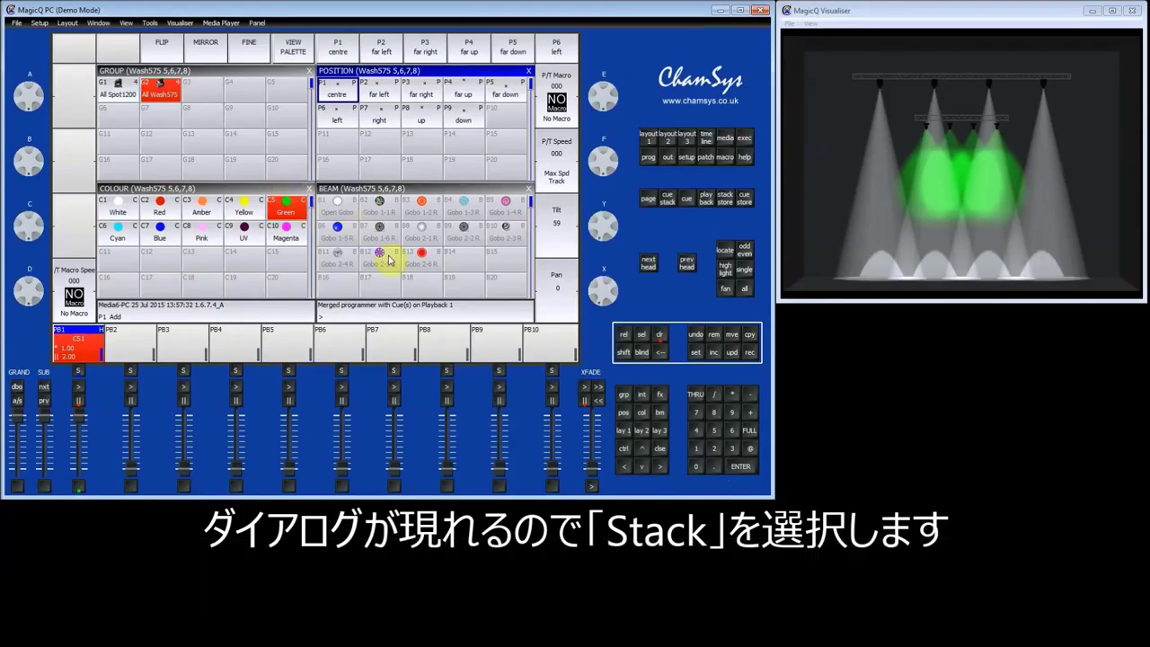
# Clear the programmer and step Playback 1 through three cues
pyautogui.click(659, 334)
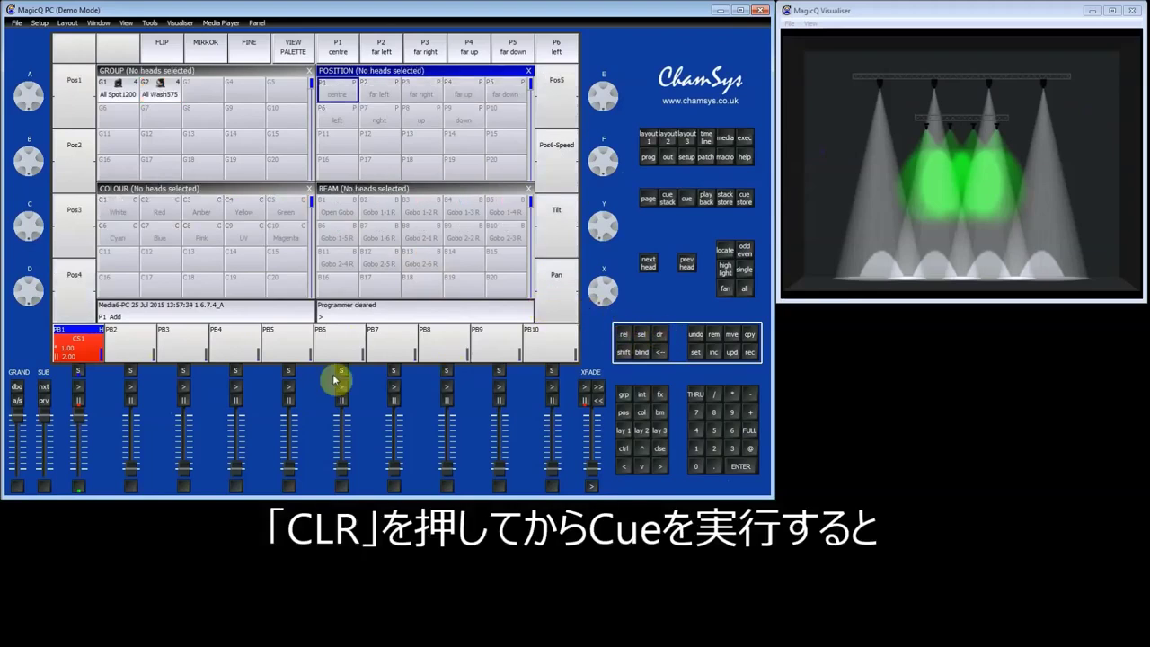
pyautogui.click(81, 392)
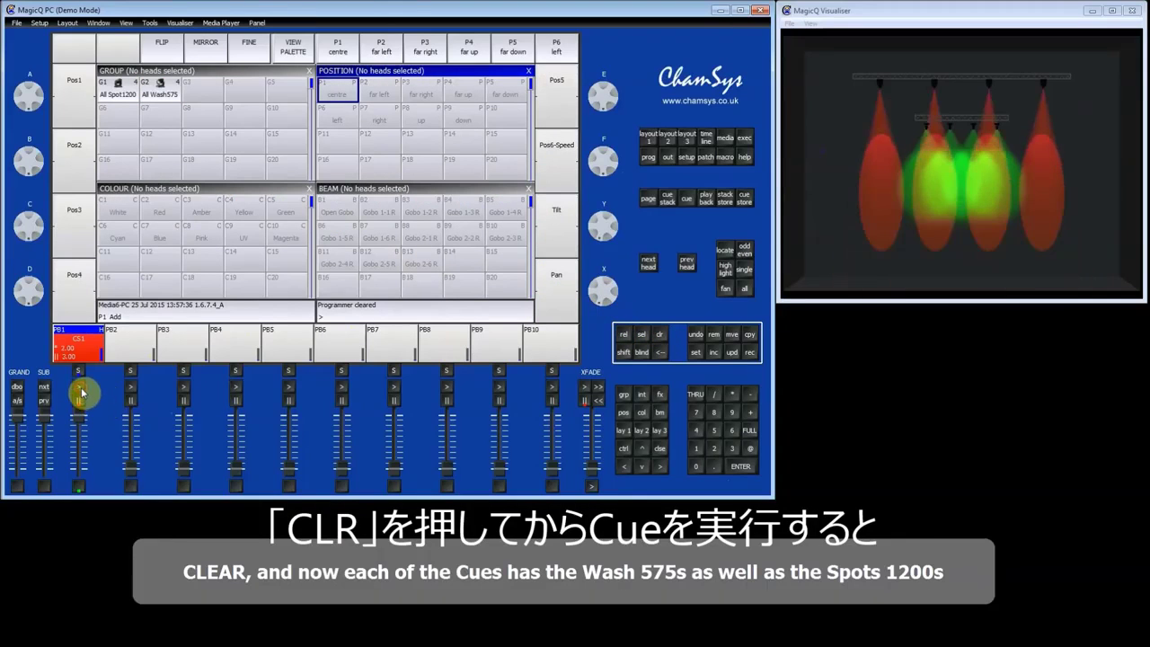
pyautogui.click(81, 392)
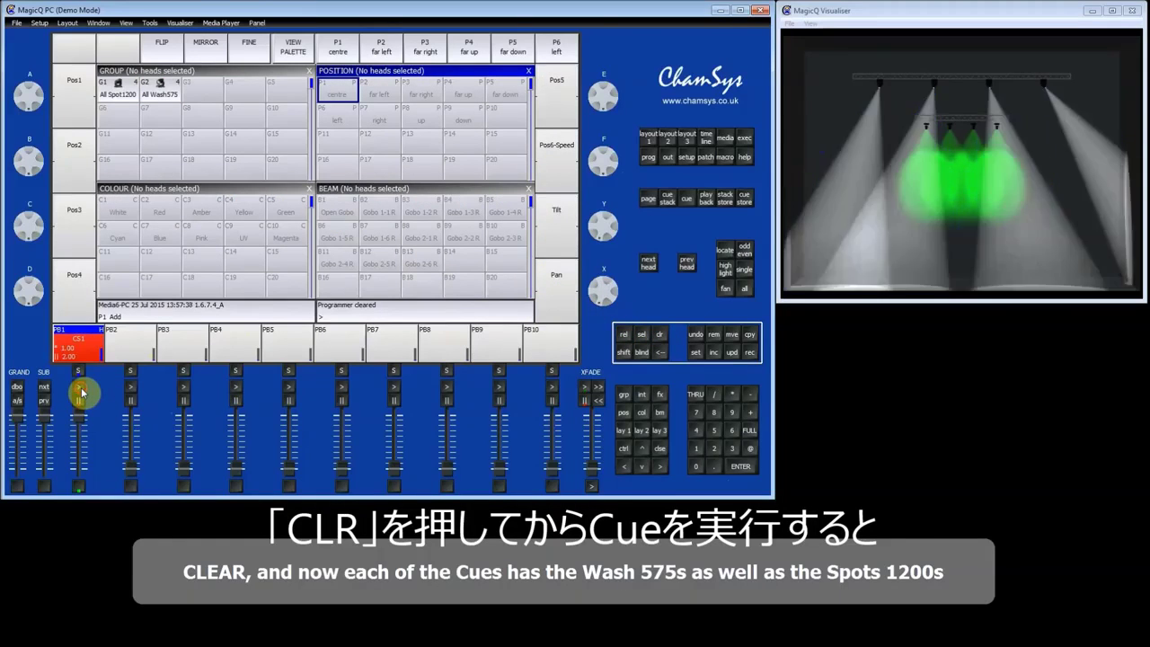
pyautogui.click(81, 392)
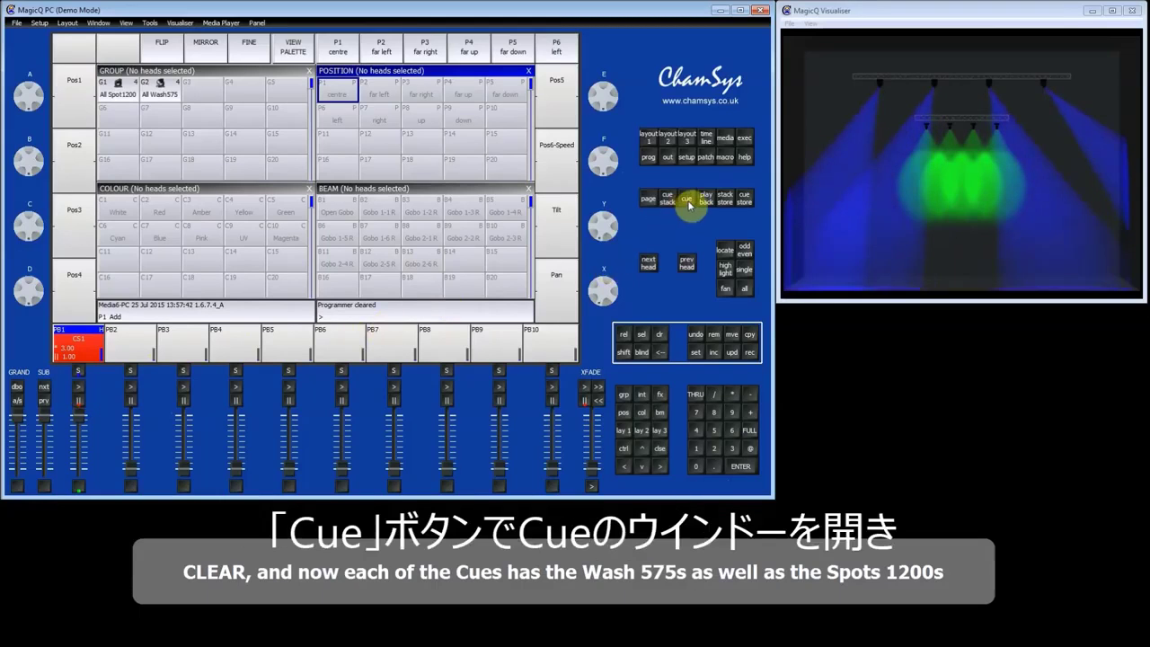
# Inspect cue 1 and cue 3 contents in the Cue window for the green Wash575s
pyautogui.click(687, 198)
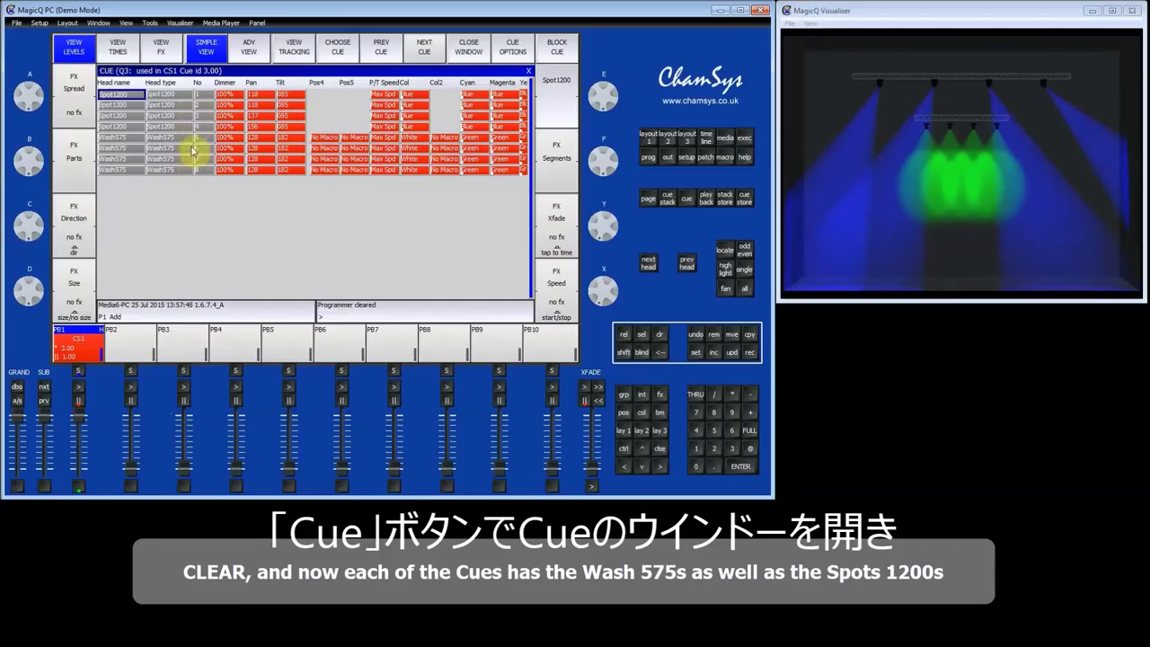
pyautogui.click(384, 52)
pyautogui.click(387, 52)
pyautogui.click(412, 52)
pyautogui.click(412, 52)
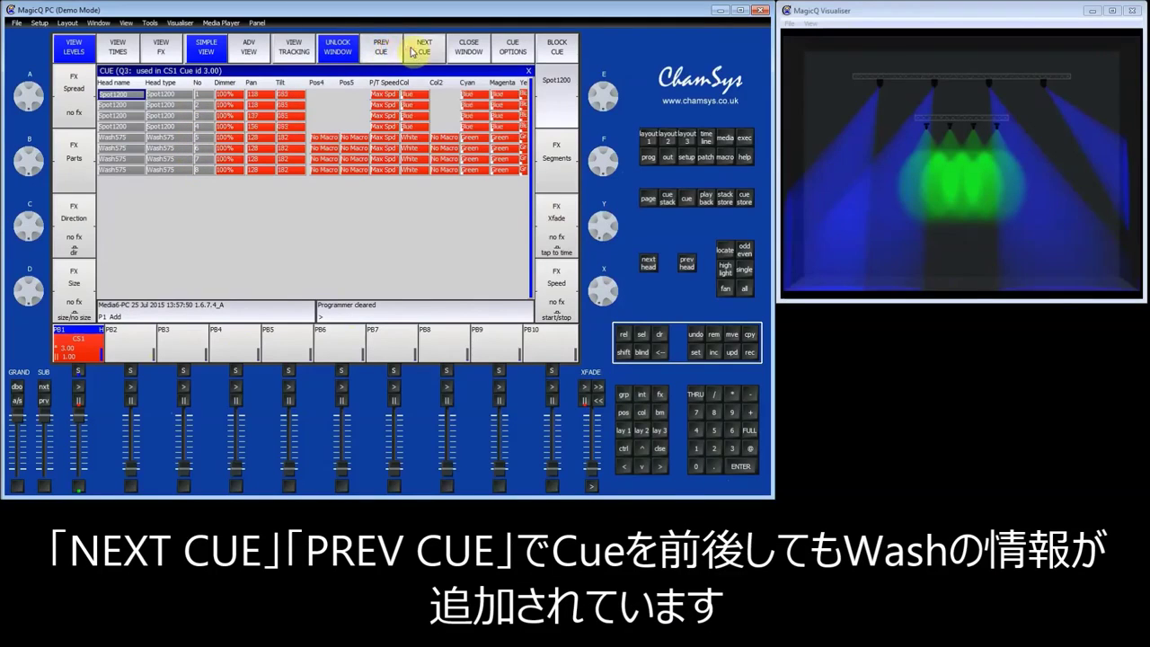